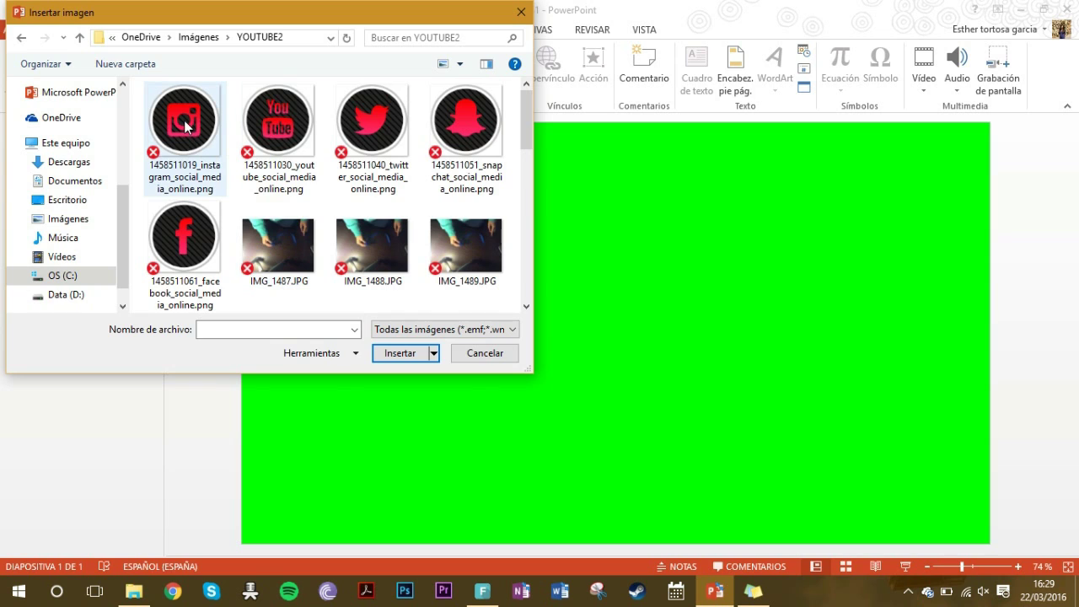
- Insert the Instagram icon image, scale it to 3 cm and place it in the slide's lower-left corner
double_click(187, 126)
drag(597, 322, 291, 468)
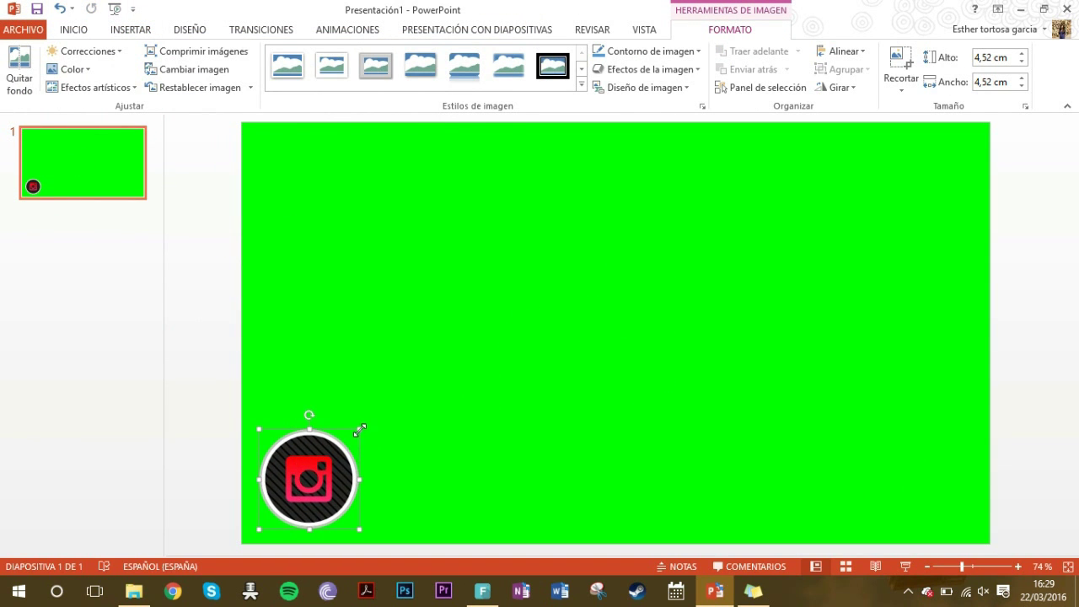
drag(360, 429, 326, 464)
drag(292, 499, 293, 494)
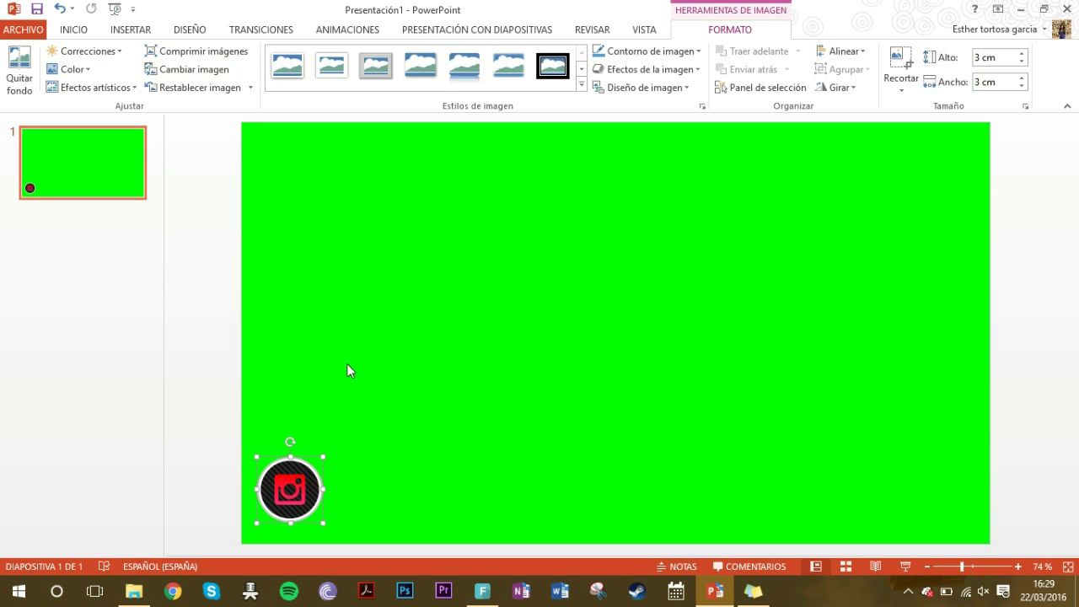
- Insert the YouTube icon image, scale it to about 3.3 cm and place it to the right of the Instagram icon
click(142, 30)
click(127, 69)
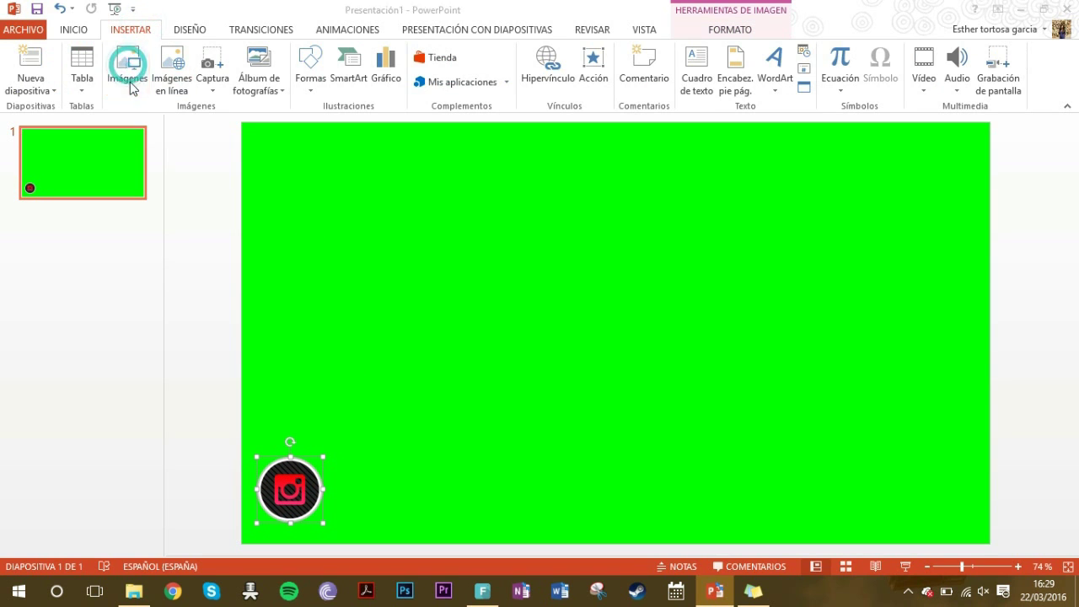
click(286, 129)
double_click(287, 129)
drag(616, 339, 387, 493)
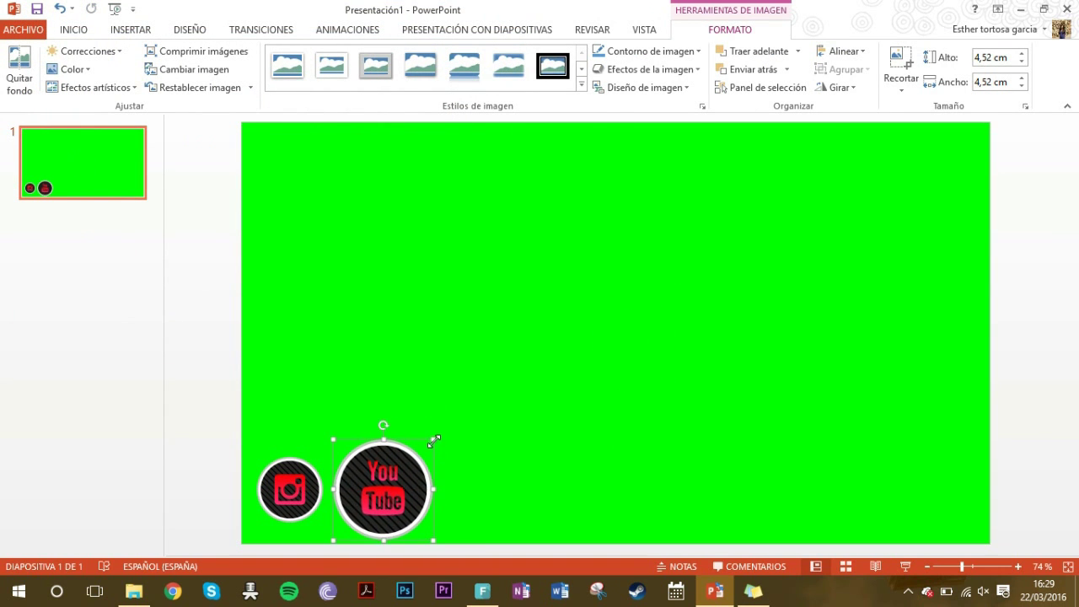
drag(434, 440, 408, 456)
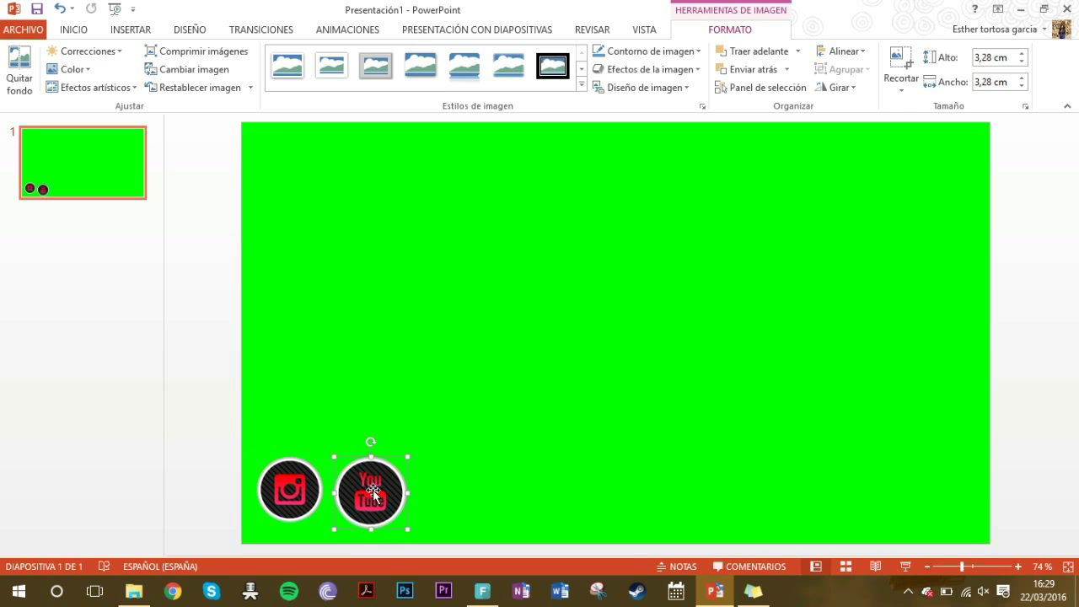
- Insert the Twitter icon image, scale it to about 3.4 cm and align it to the right of the YouTube icon
click(128, 29)
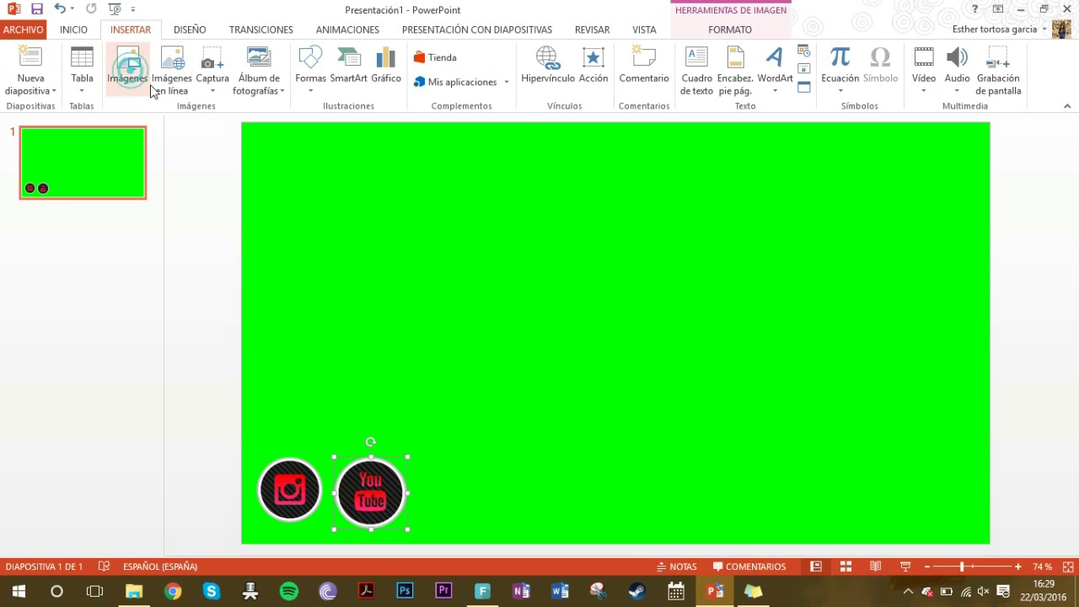
click(126, 70)
double_click(359, 145)
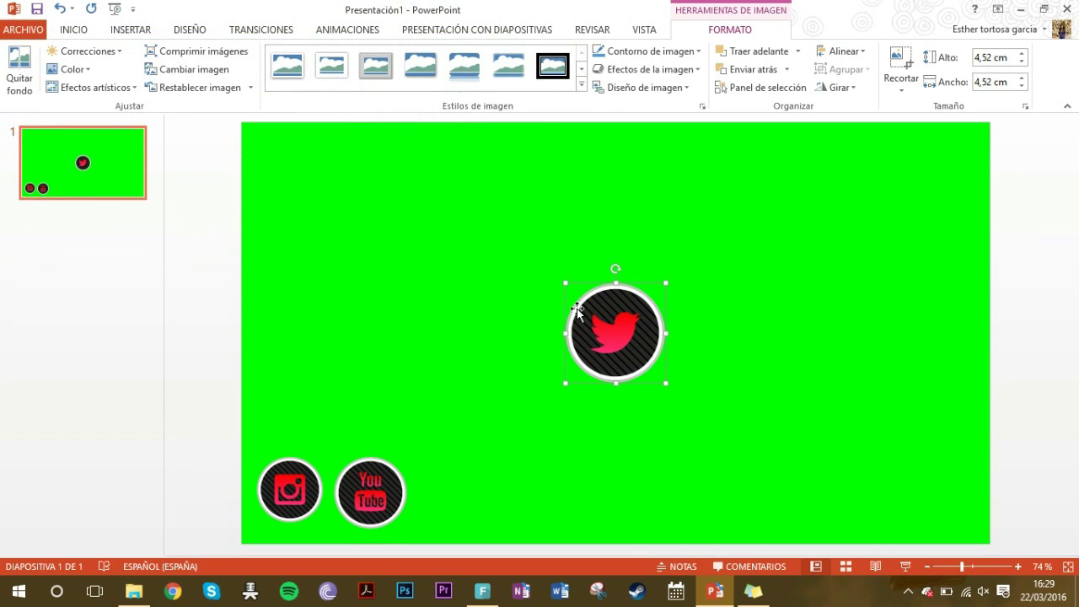
drag(666, 282, 640, 309)
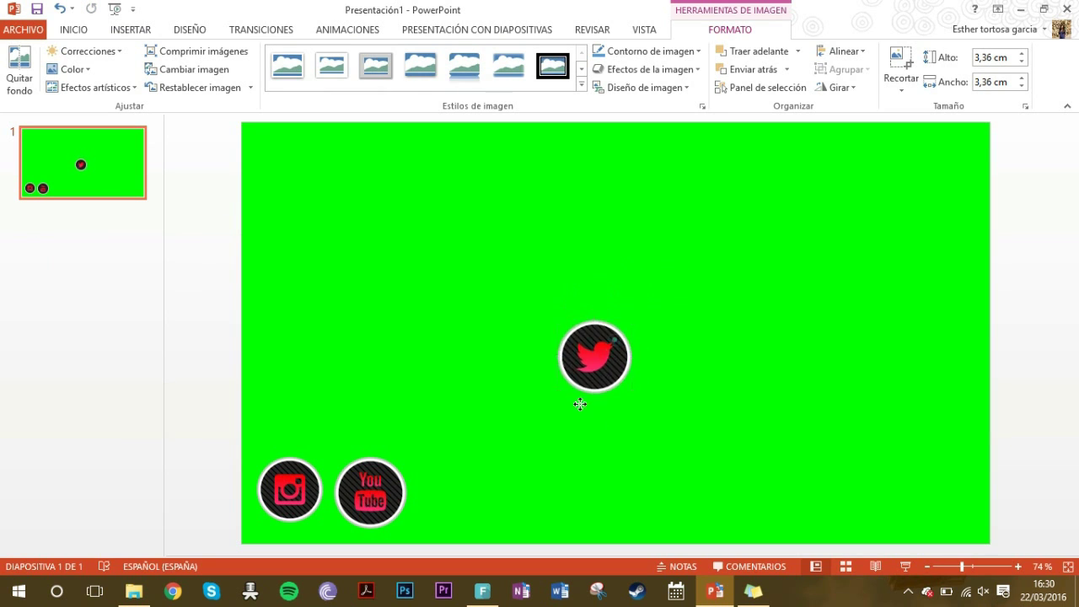
drag(607, 341, 463, 491)
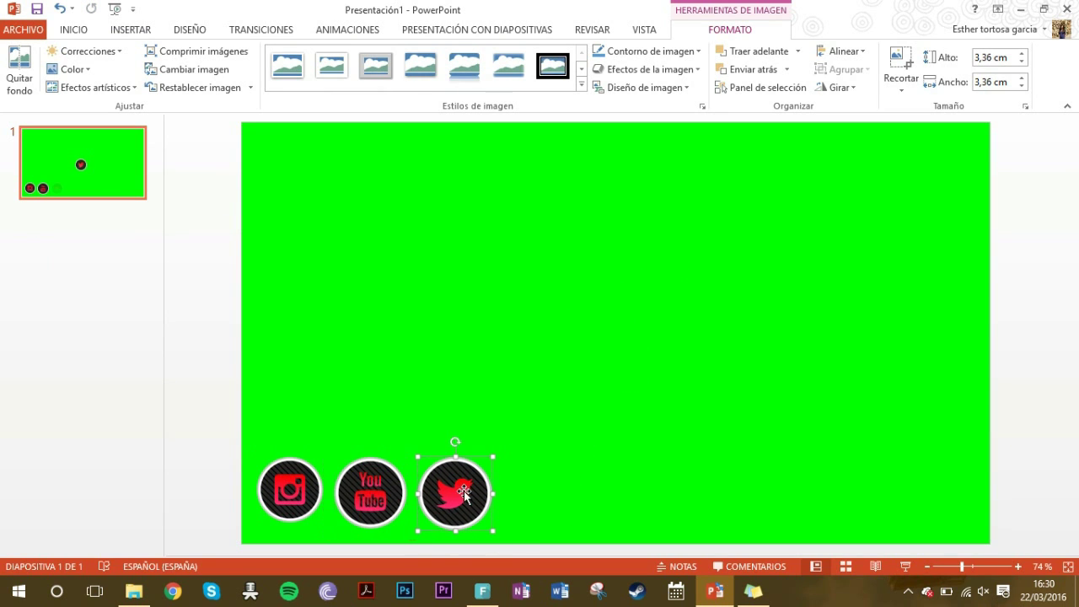
- Insert the Snapchat icon image, scale it to about 3.3 cm and align it to the right of the Twitter icon
click(131, 29)
click(130, 70)
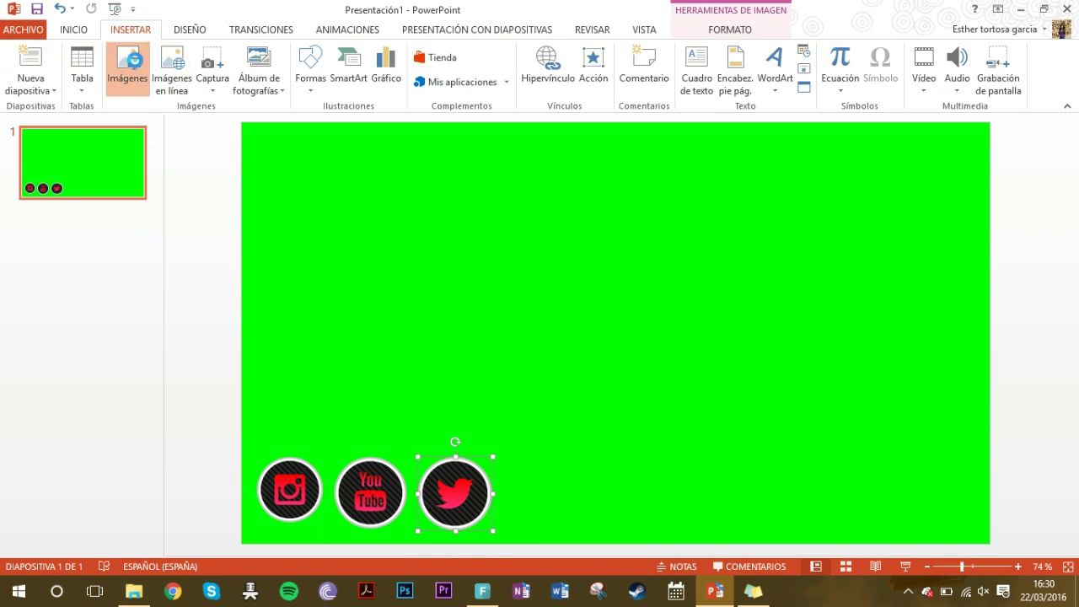
double_click(469, 116)
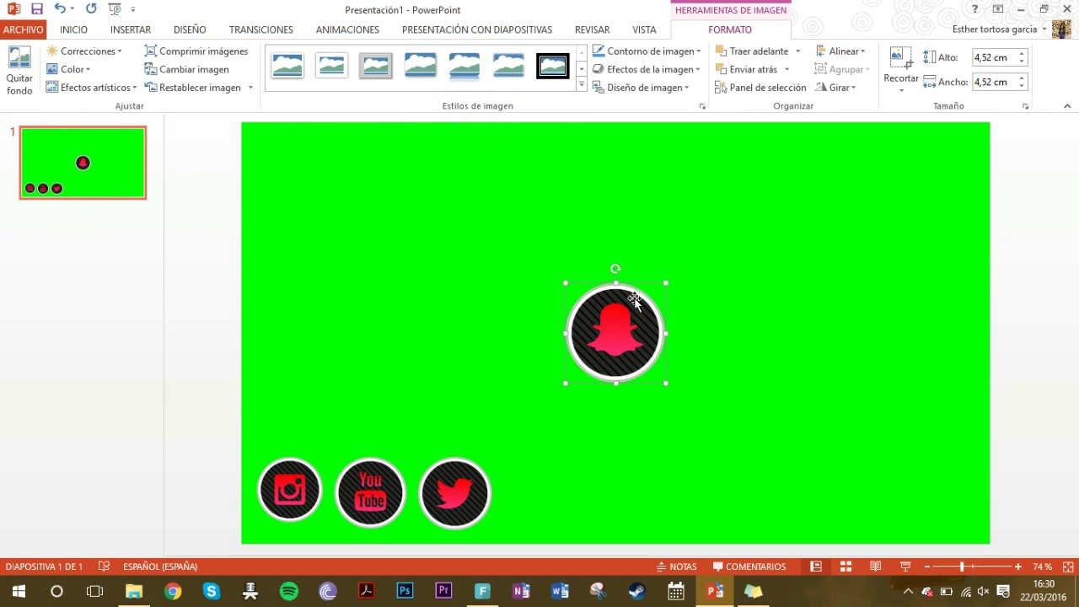
drag(632, 302, 577, 457)
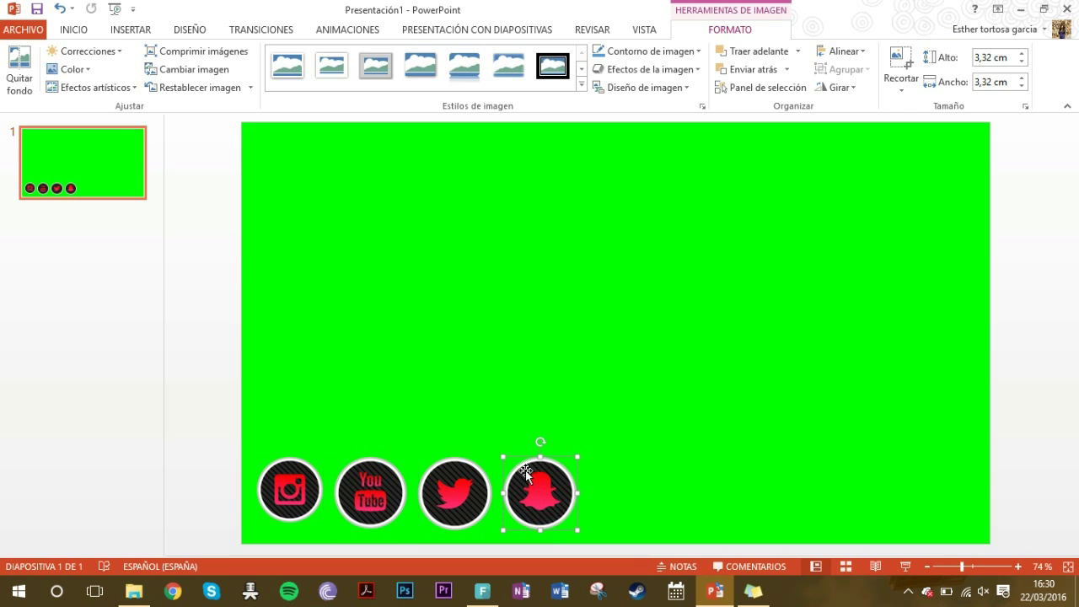
- Insert the Facebook icon image, scale it to about 3.4 cm and align it at the right end of the icon row
click(131, 29)
click(127, 74)
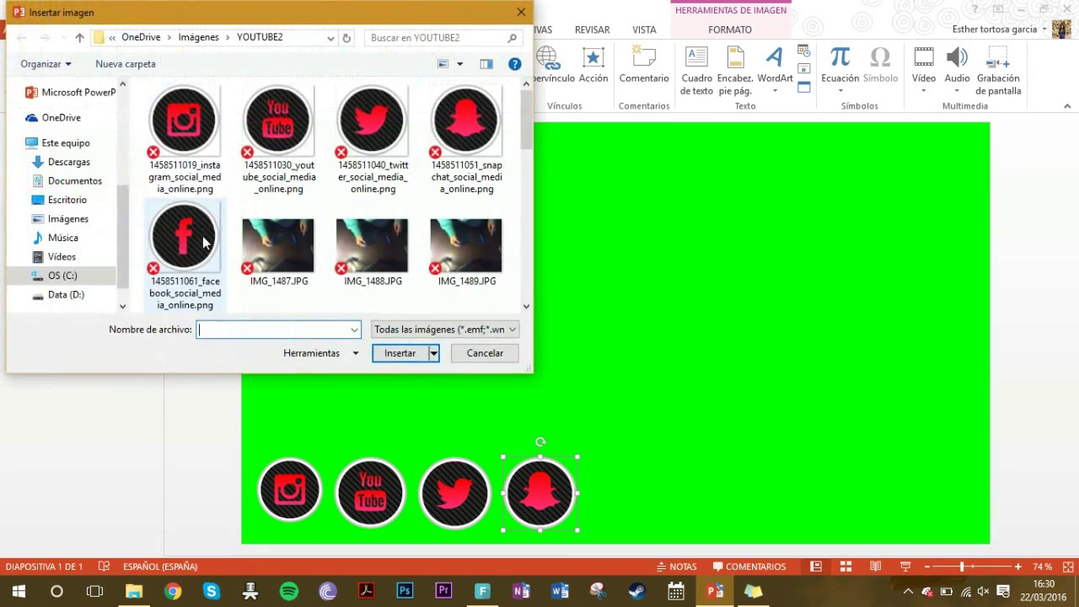
double_click(175, 237)
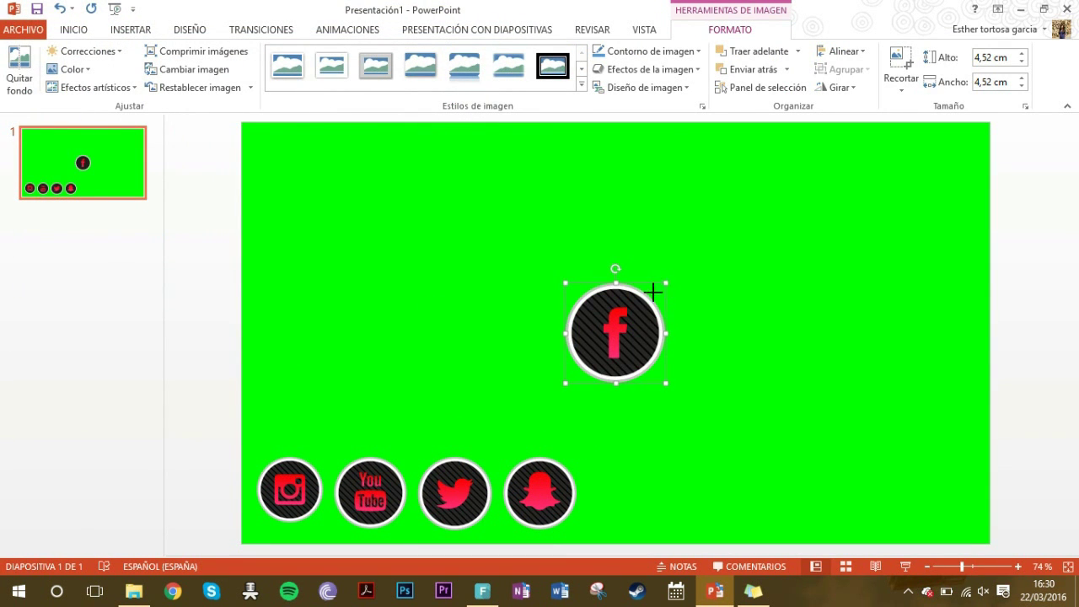
drag(653, 292, 665, 445)
mouse_move(635, 482)
mouse_down()
mouse_move(624, 508)
mouse_move(634, 493)
mouse_up()
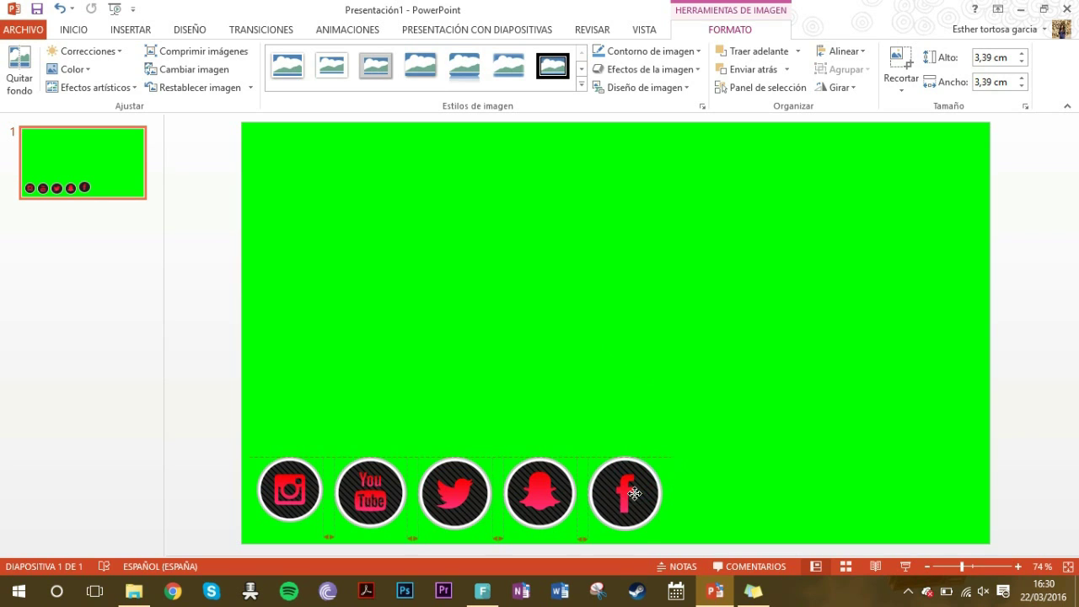
click(565, 419)
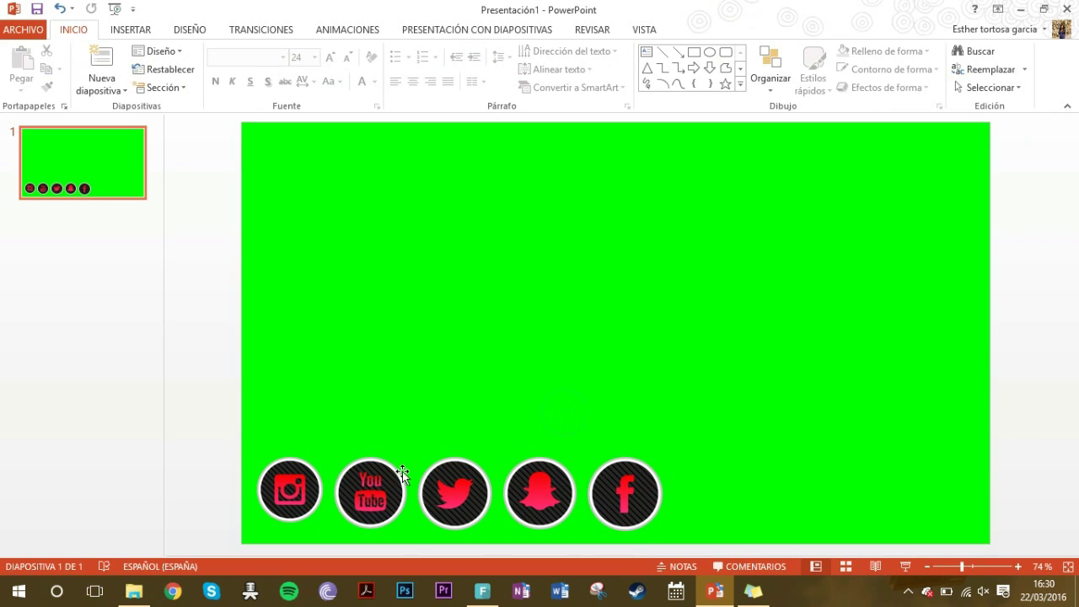
- Apply the "Desplazar h..." entrance animation to the Instagram icon and to the YouTube icon
click(300, 493)
click(325, 33)
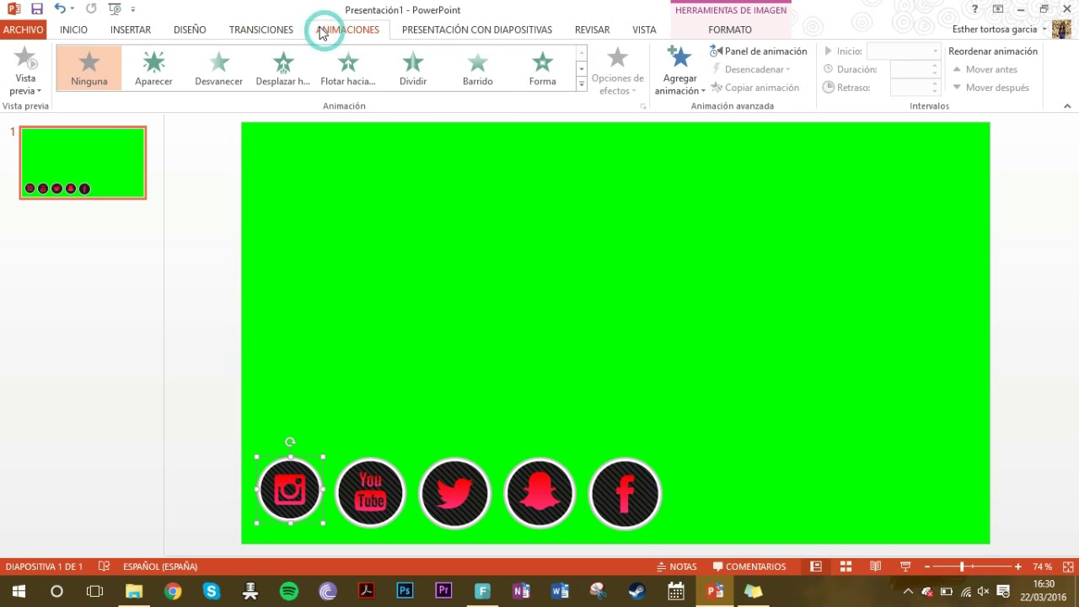
click(283, 69)
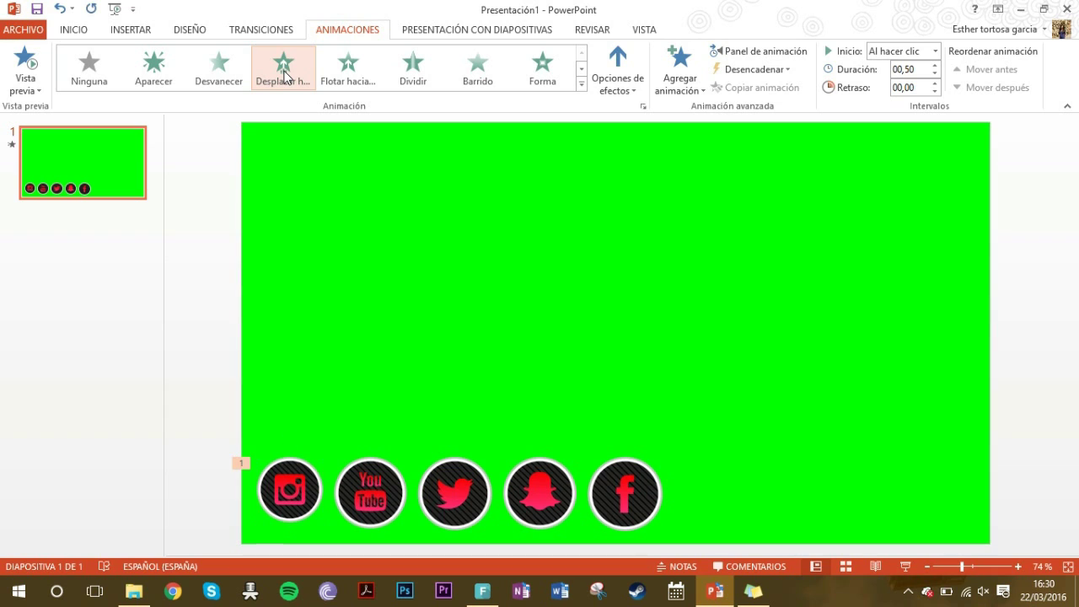
click(370, 491)
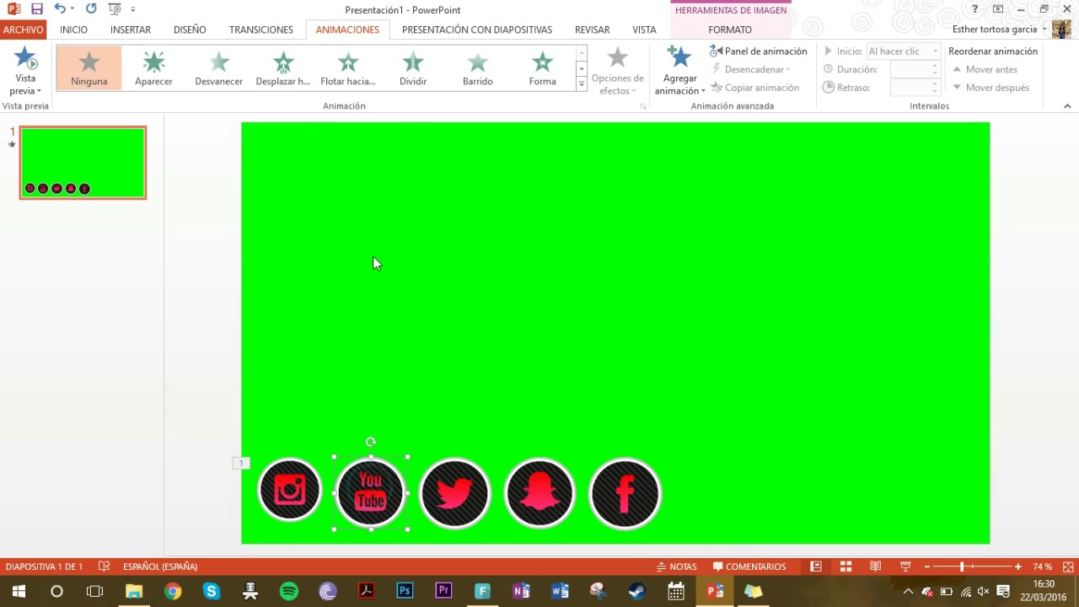
click(285, 67)
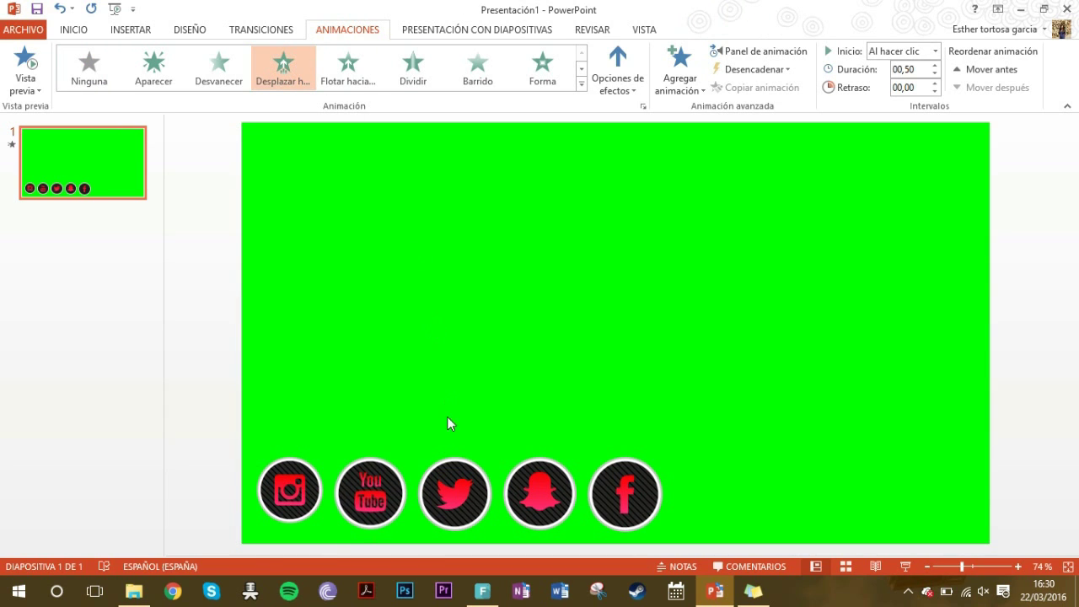
- Apply the "Desplazar h..." entrance animation to the Twitter, Snapchat and Facebook icons, one after another
click(449, 469)
click(301, 74)
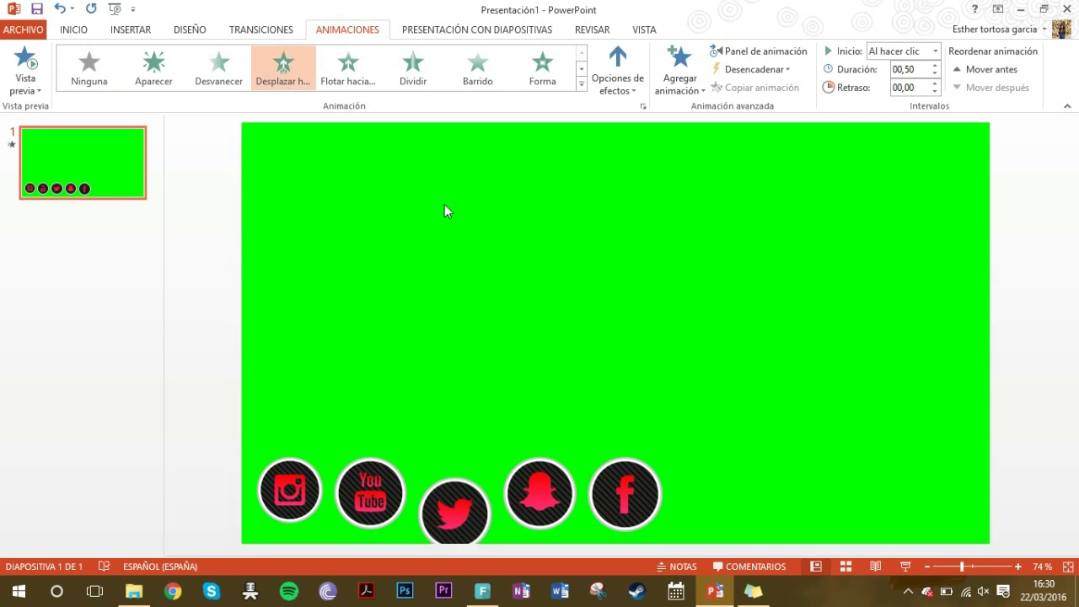
click(518, 478)
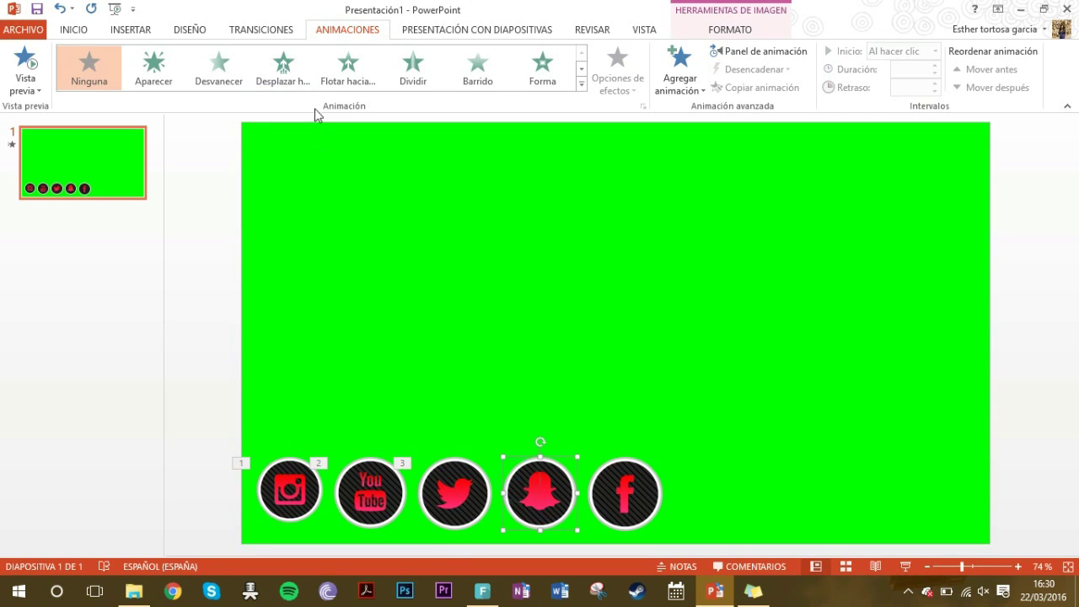
click(281, 74)
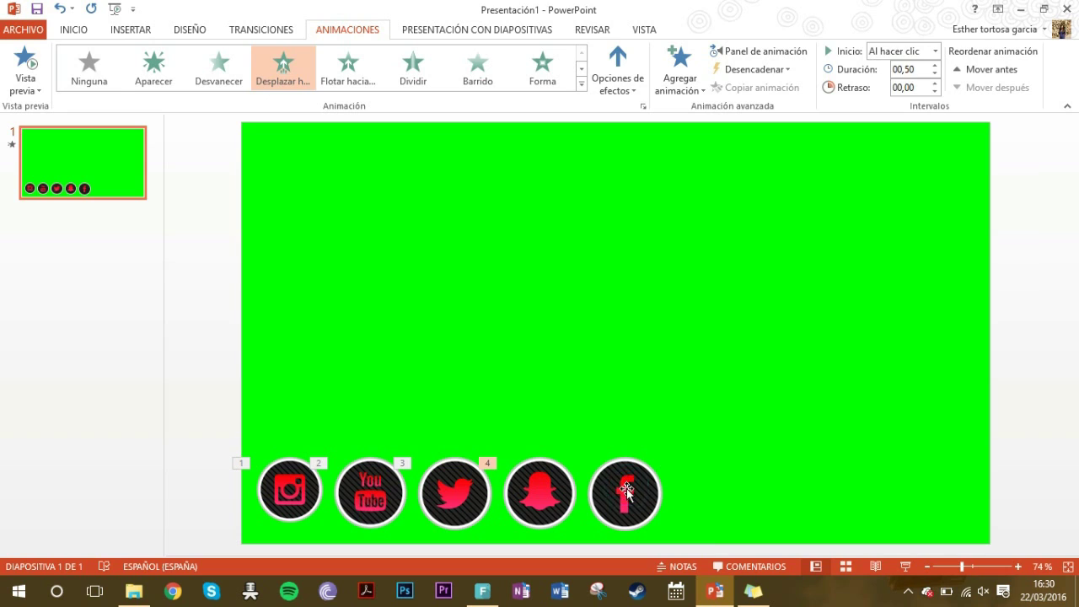
click(625, 479)
click(275, 73)
- Set the animations of the YouTube and Twitter icons to start "Después de la anterior"
click(357, 494)
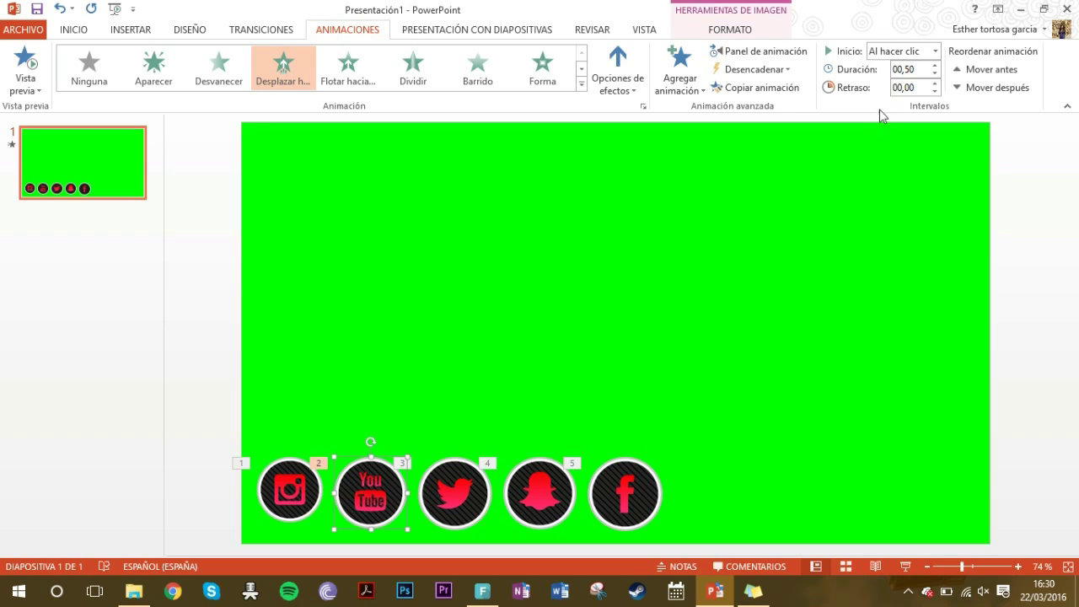
click(934, 51)
click(915, 99)
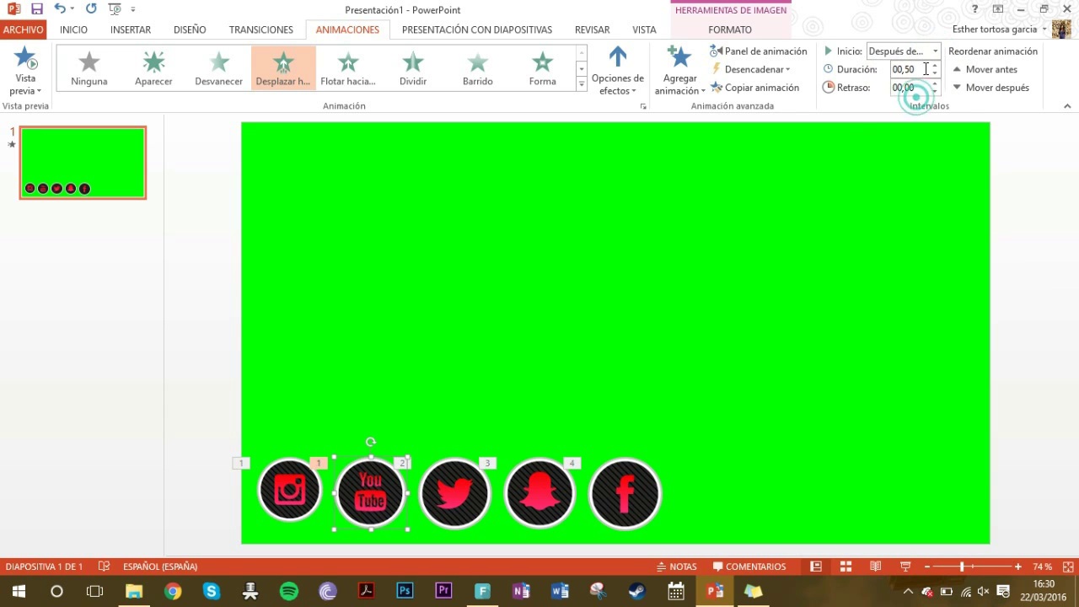
click(458, 499)
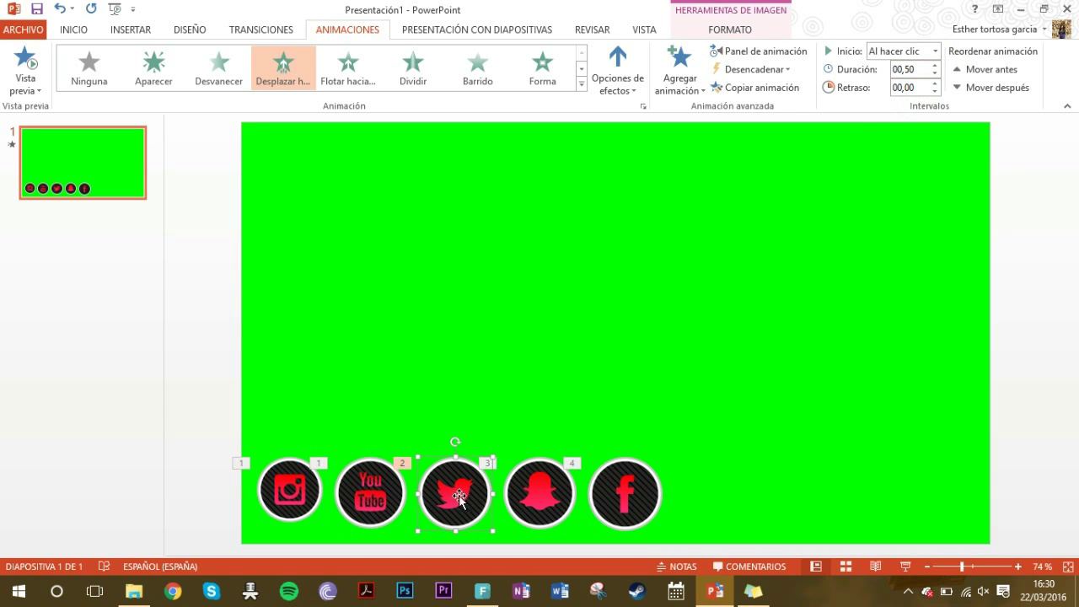
click(935, 51)
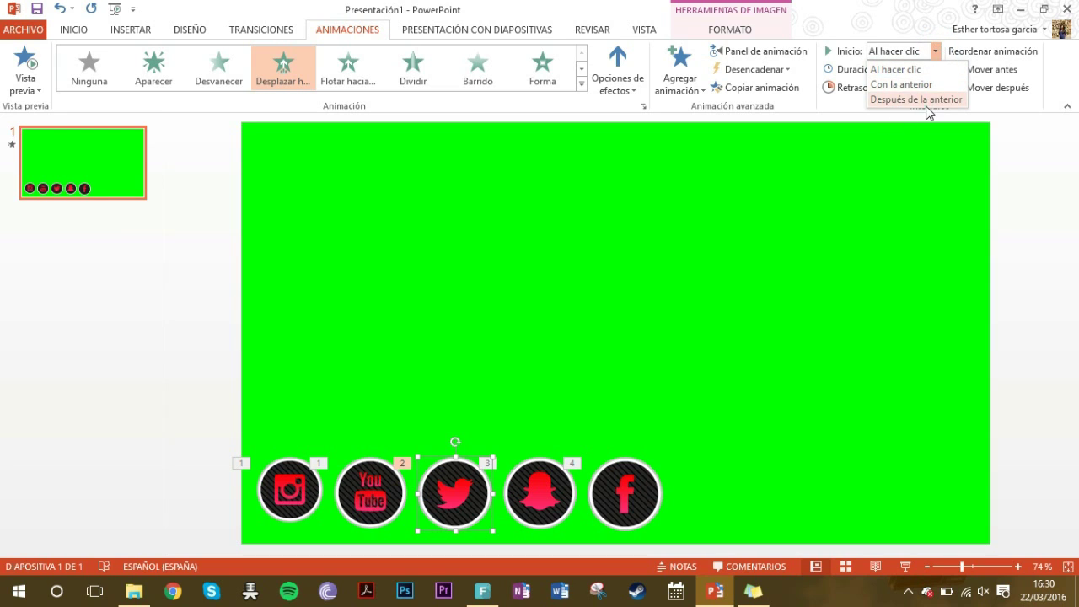
click(919, 98)
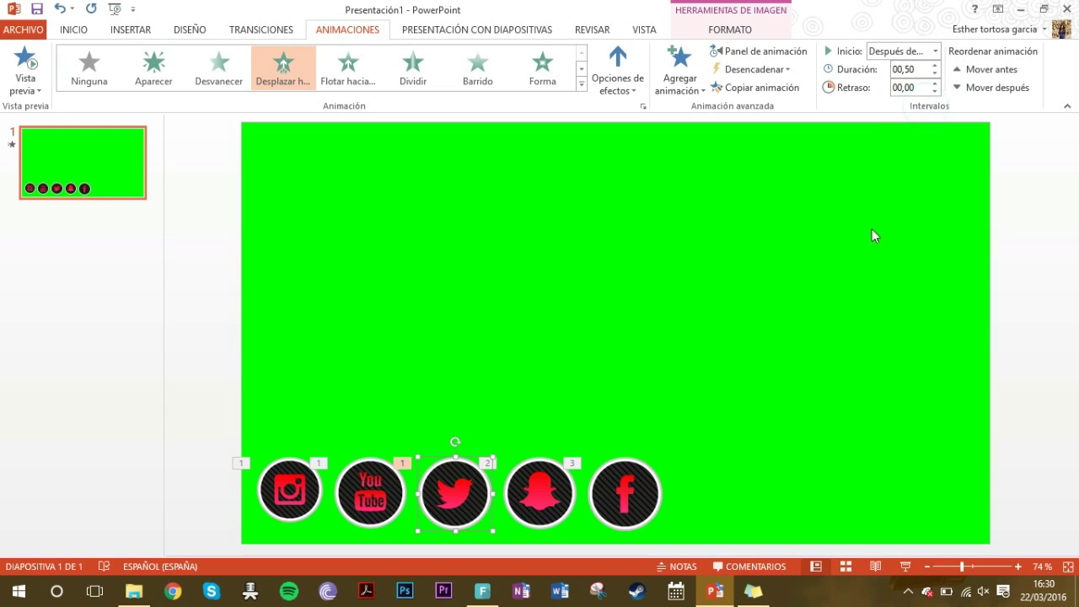
- Set the animations of the Snapchat and Facebook icons to start "Después de la anterior"
click(560, 495)
click(935, 52)
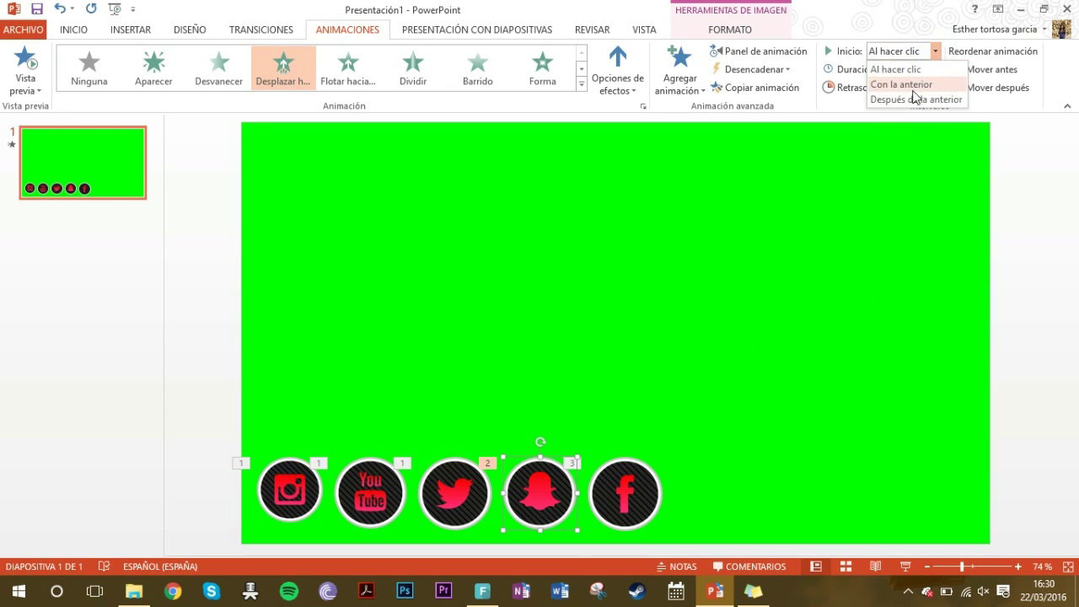
click(916, 99)
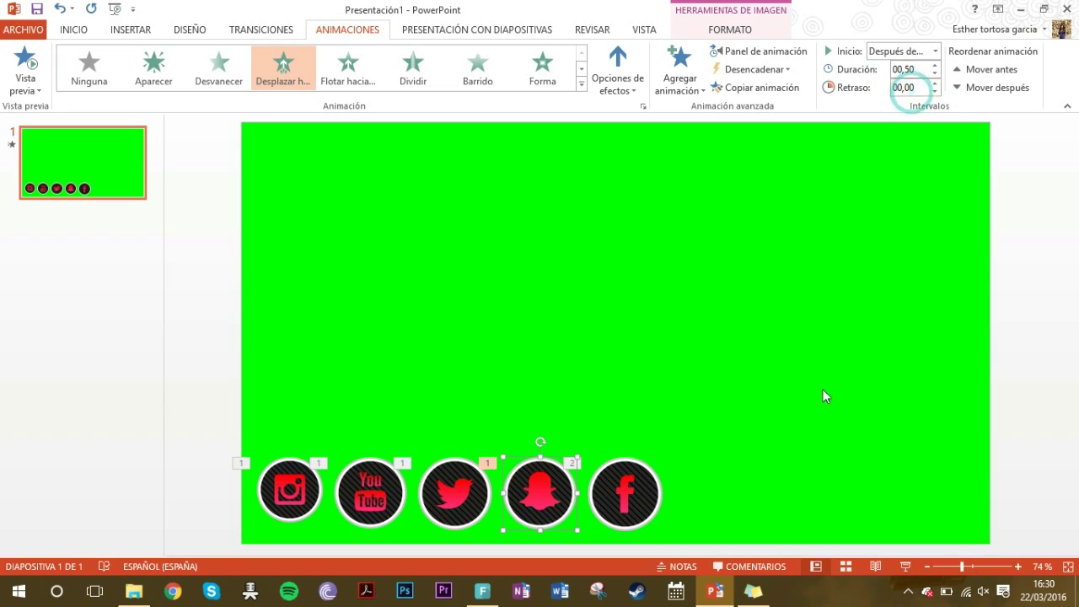
click(645, 489)
click(935, 52)
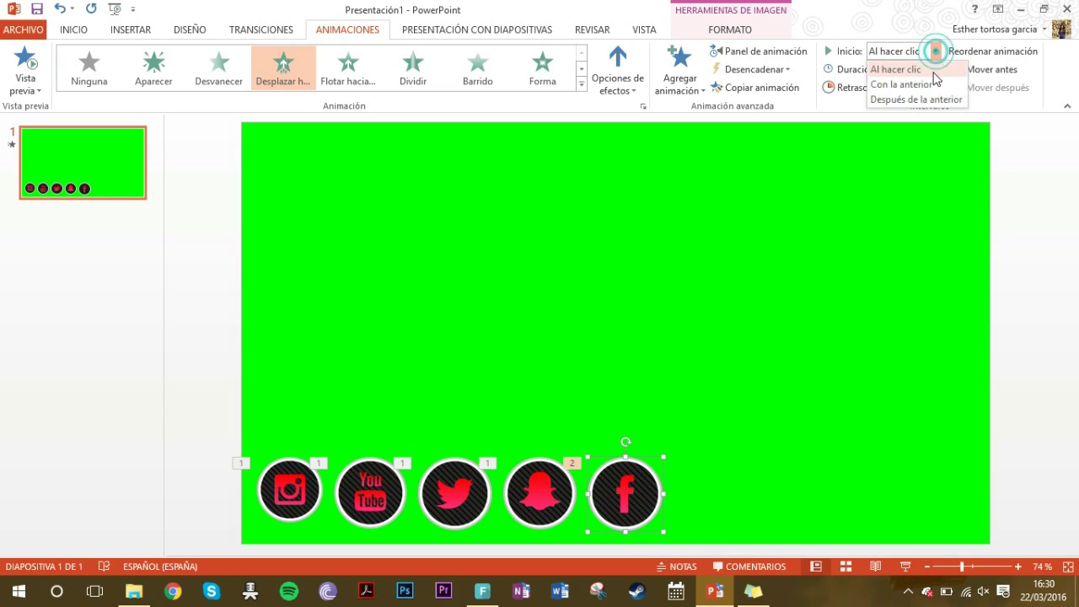
click(921, 100)
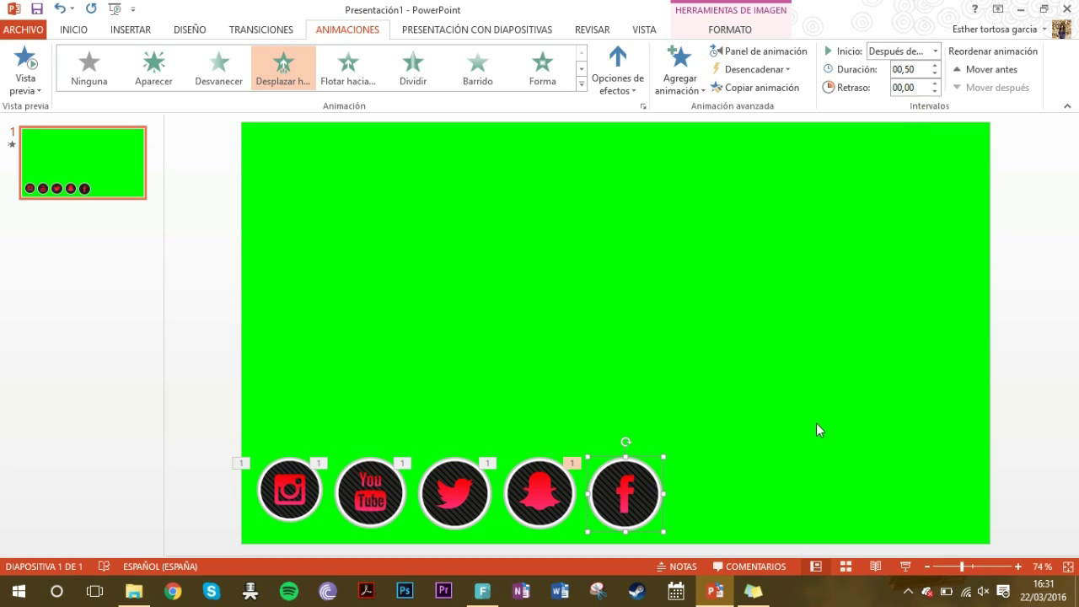
- Deselect the Facebook icon and preview the slide's whole animation sequence
click(693, 406)
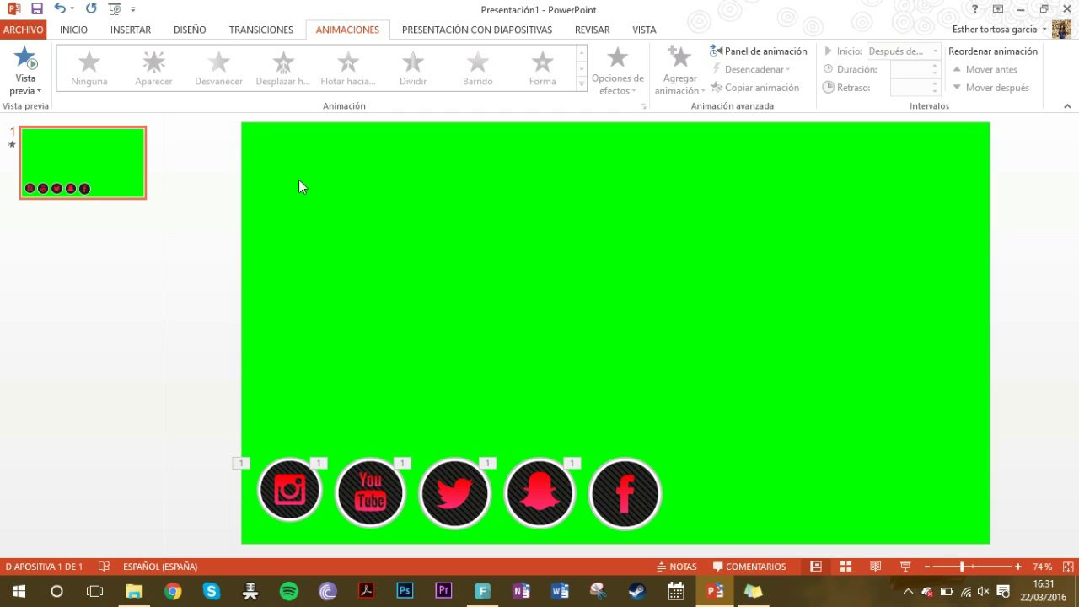
click(33, 65)
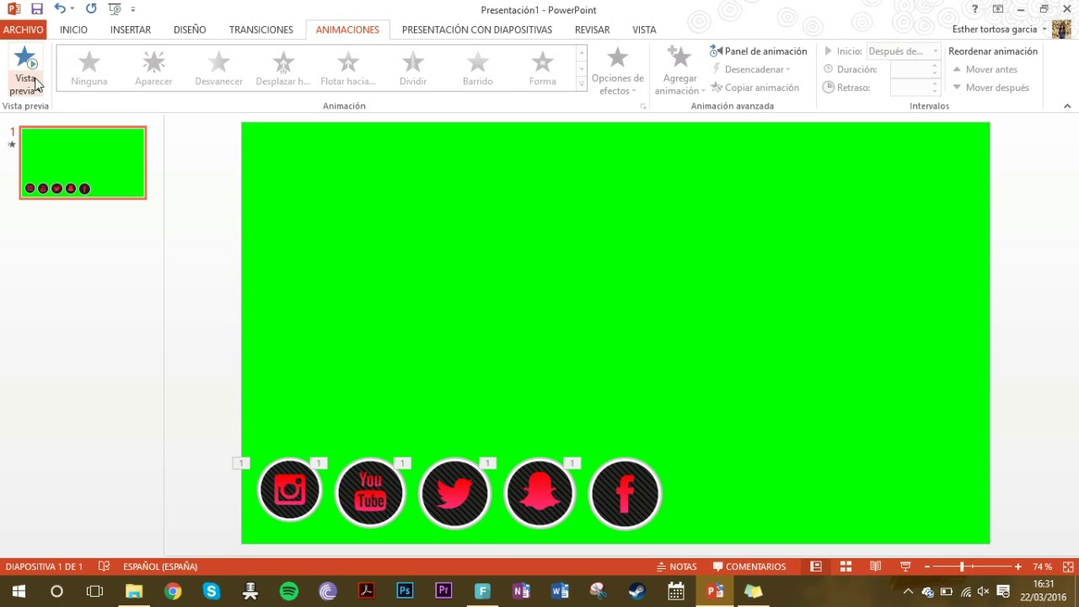
- Export the presentation as a video for PC and high-definition displays, with 5 seconds per slide and no recorded narration or timings
click(23, 29)
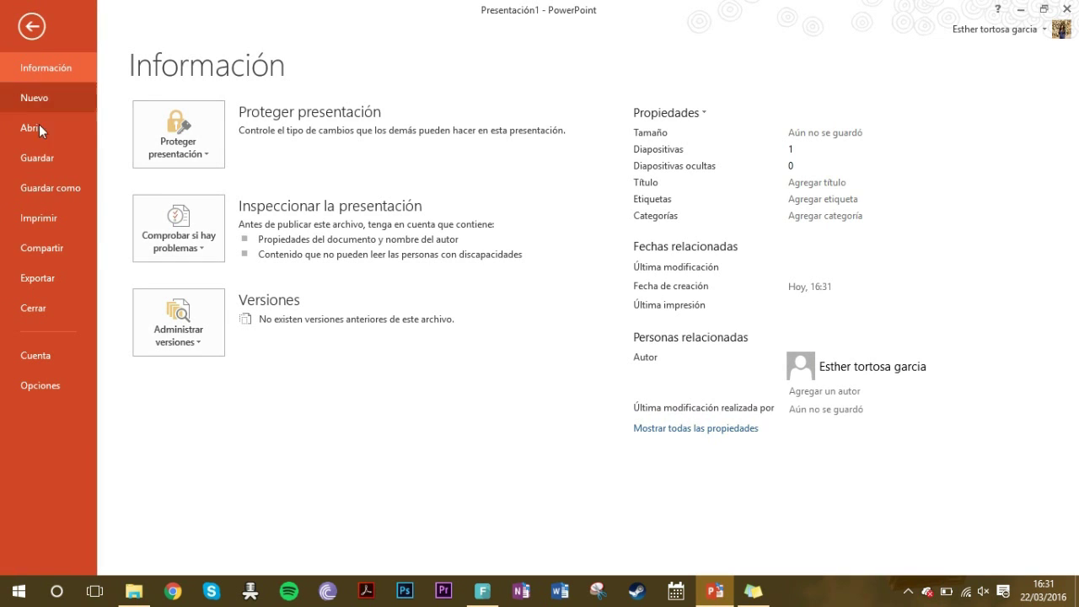
click(44, 279)
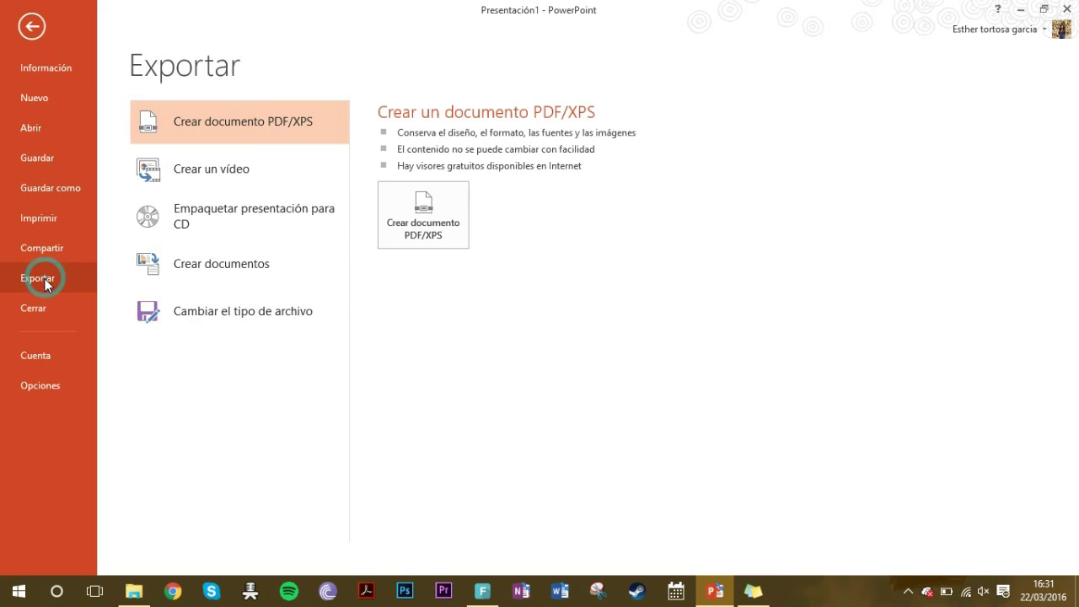
click(225, 164)
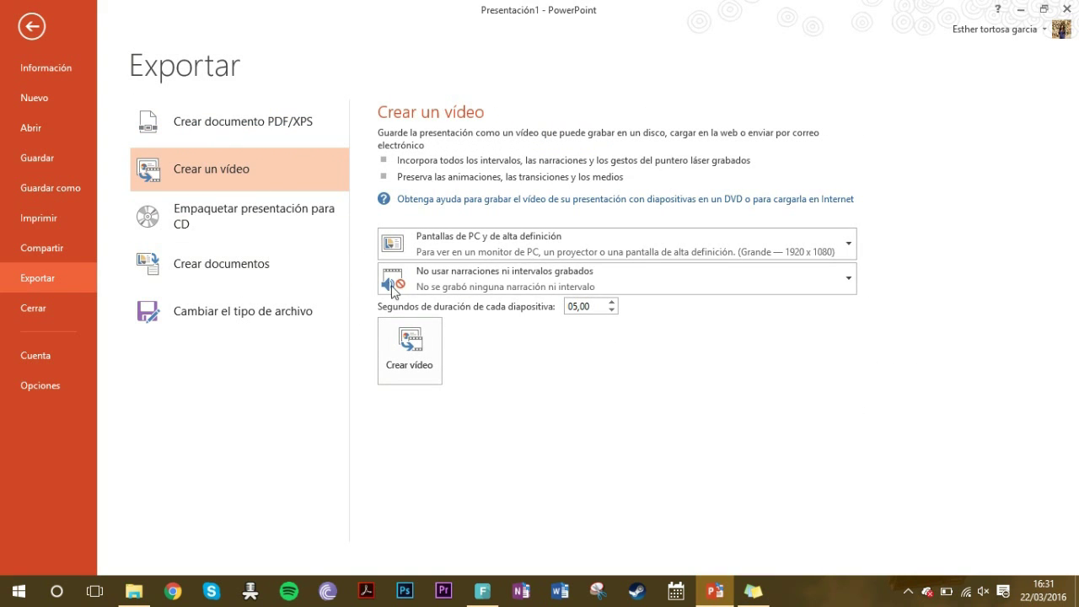
click(417, 346)
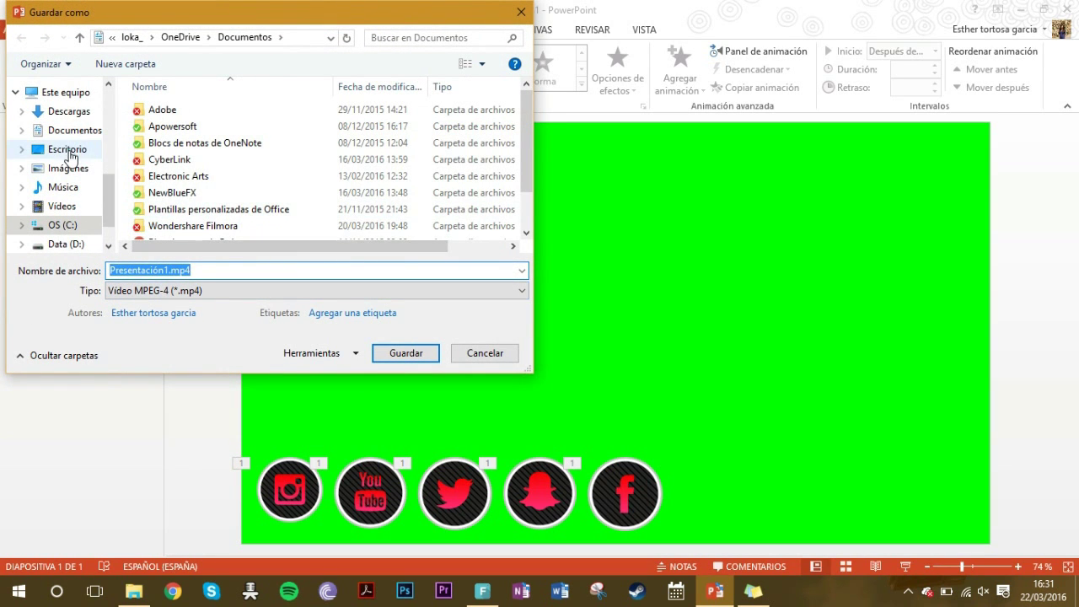
- Save the exported video to Escritorio as an MPEG-4 file named "green screen"
click(67, 149)
click(165, 270)
double_click(165, 270)
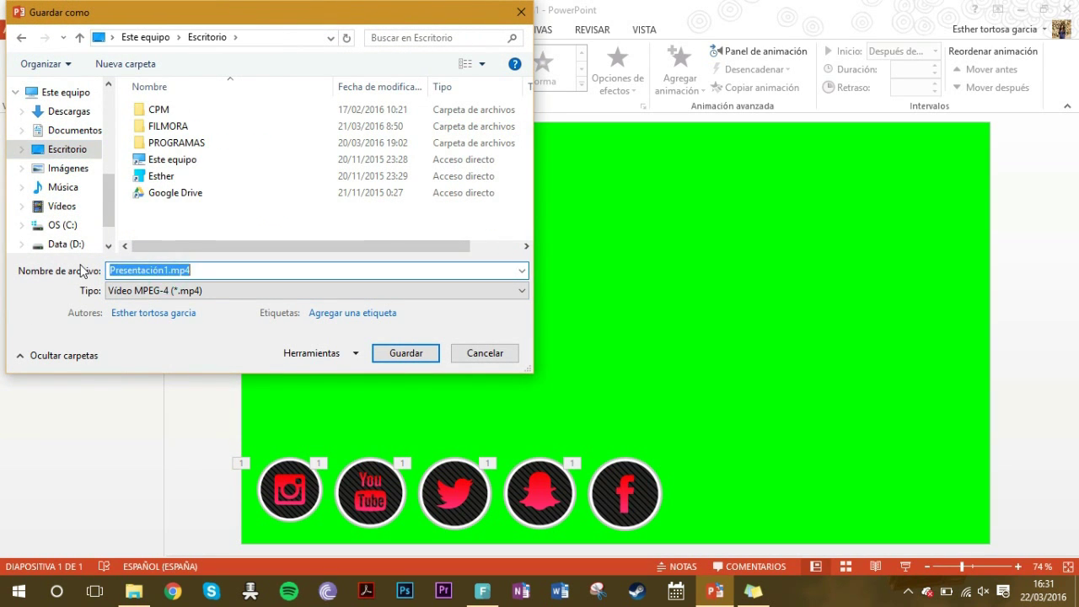
key(BackSpace)
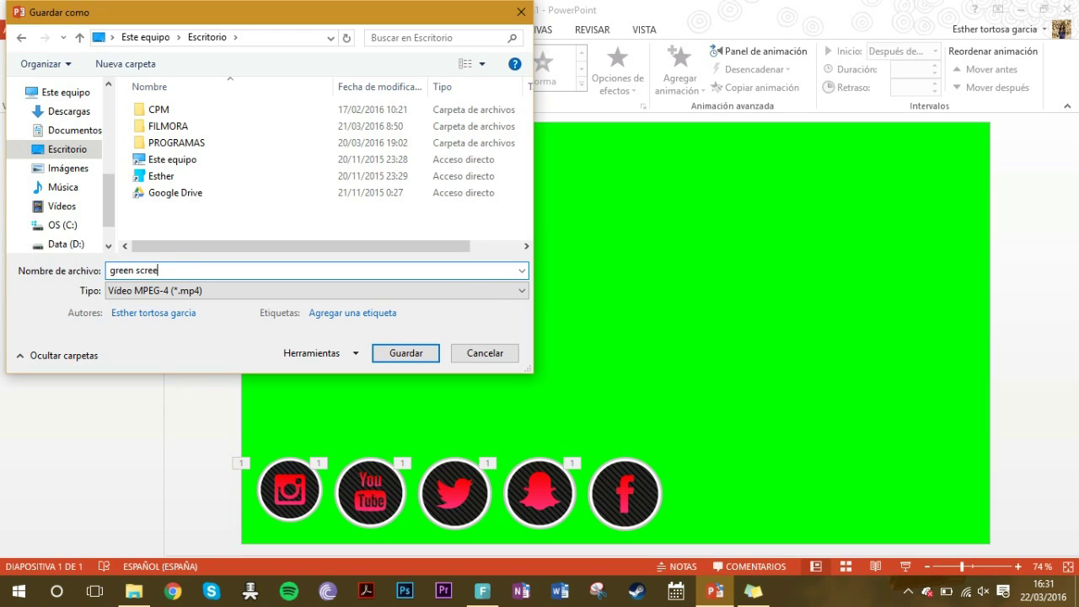
text(green screen)
click(400, 353)
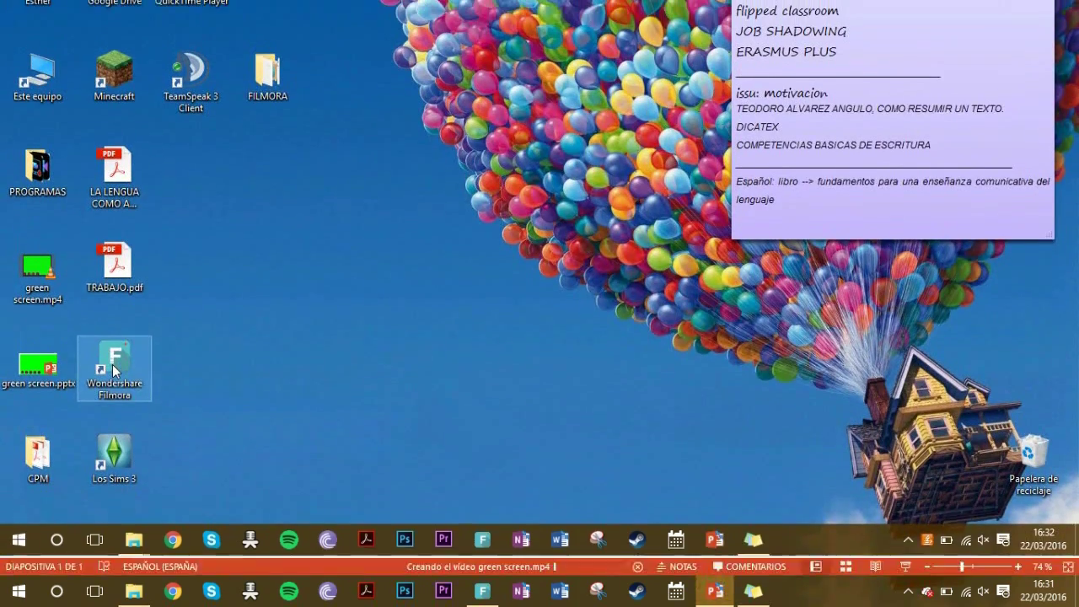
- Switch to Wondershare Filmora and start a new 16:9 project in "Modo funciones completas"
double_click(115, 371)
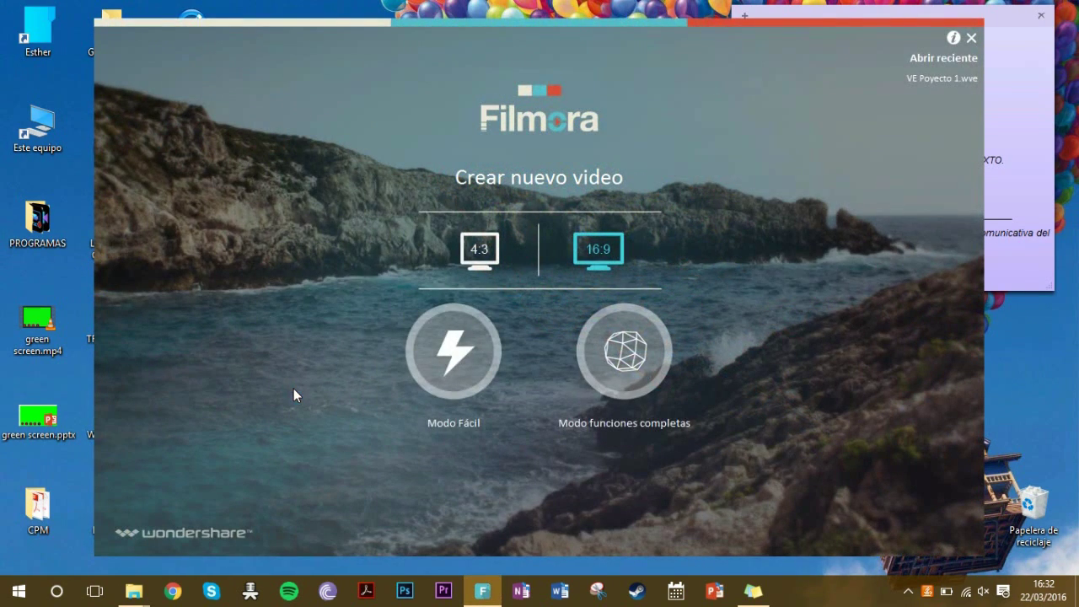
click(577, 364)
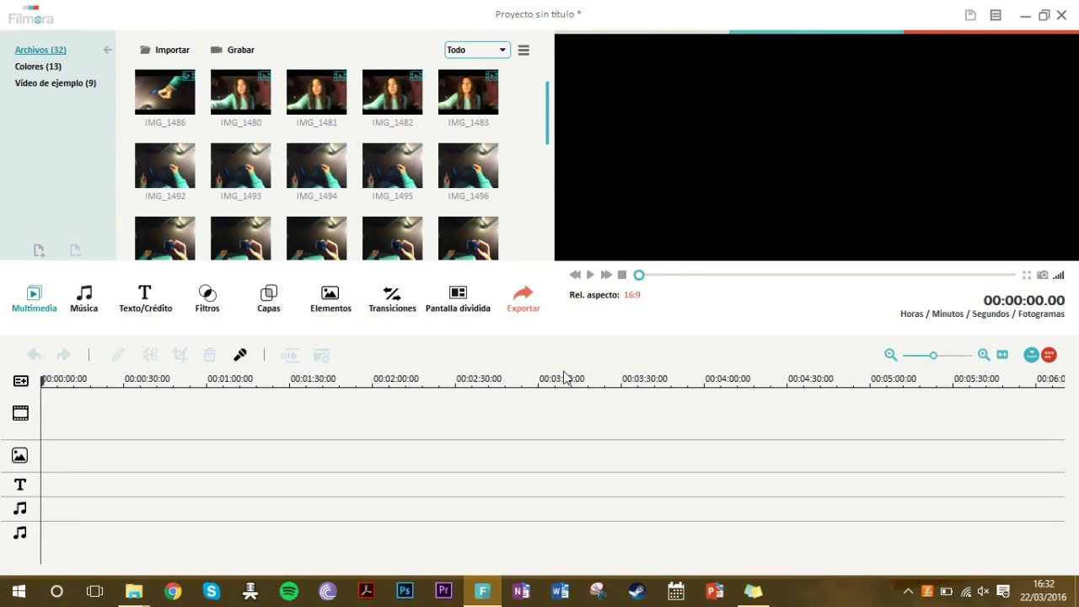
scroll(506, 202, down, 5)
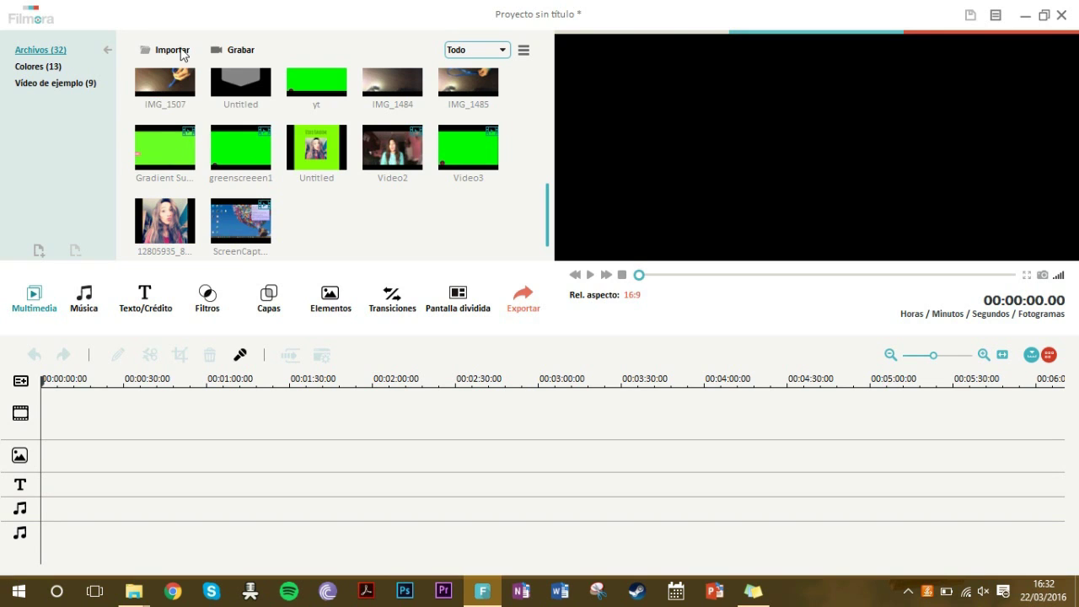
- Import green screen.mp4 from Escritorio into the media library, filtering the file list to video files
click(182, 53)
click(182, 67)
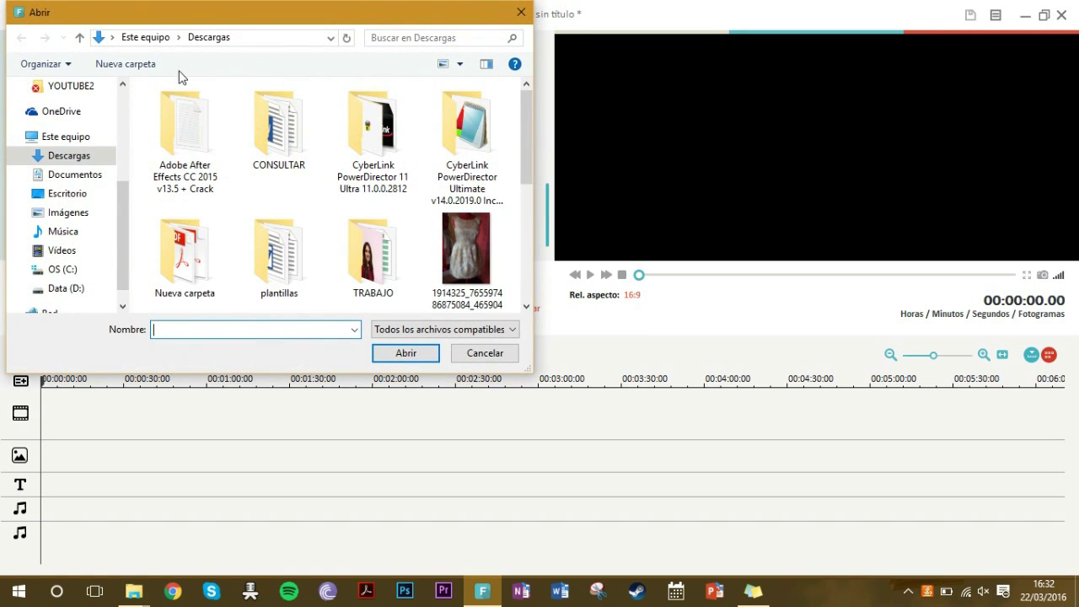
click(70, 195)
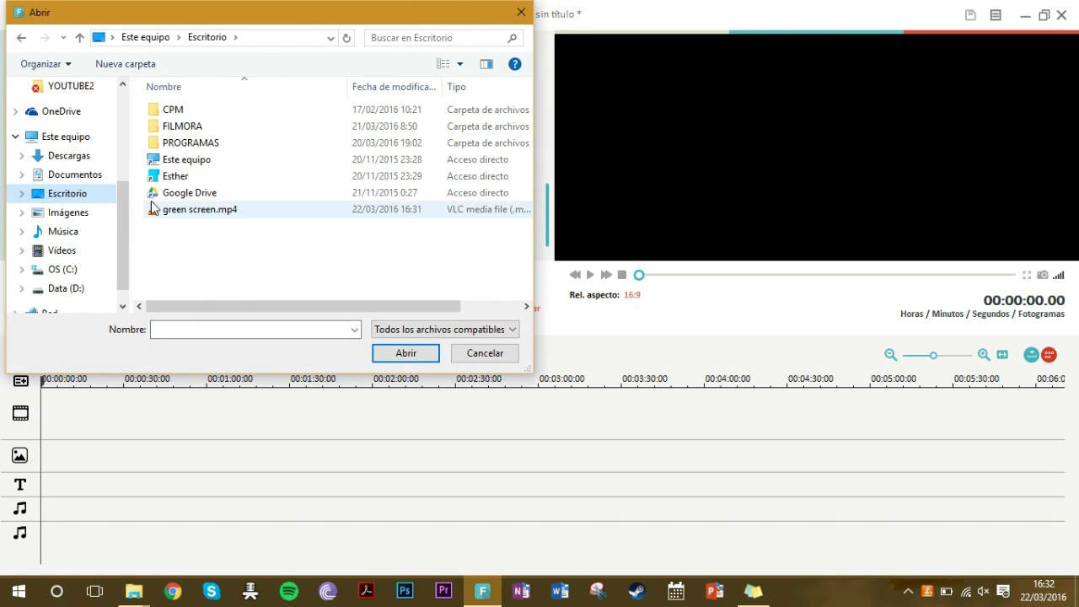
click(421, 332)
click(413, 359)
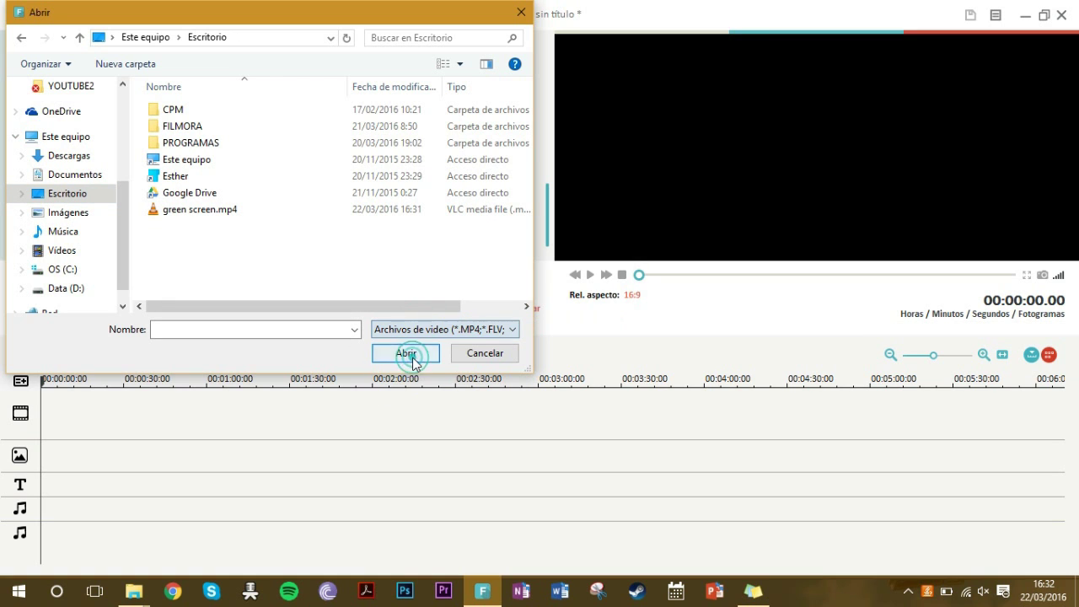
double_click(234, 211)
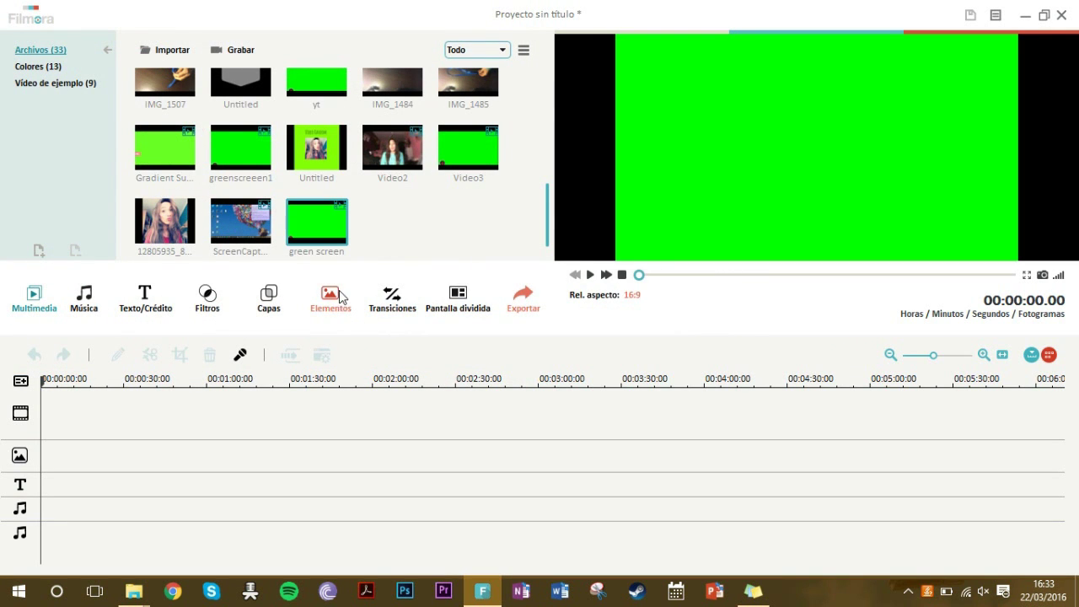
- Find the IMG_1480 clip in the media library and place it at the start of the main video track
click(392, 148)
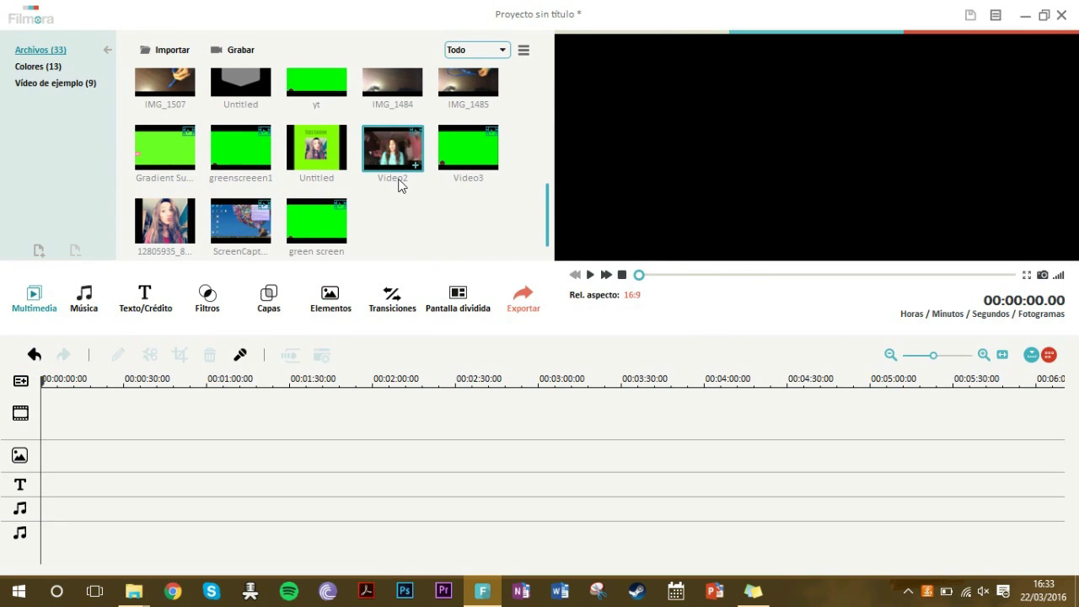
scroll(399, 184, up, 1)
scroll(418, 177, up, 3)
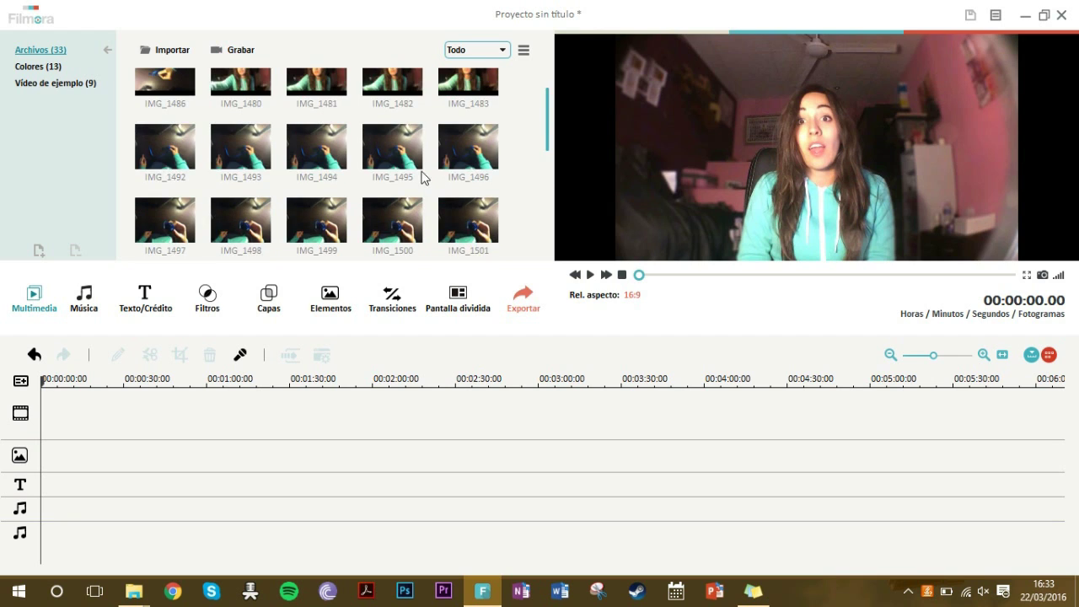
click(266, 99)
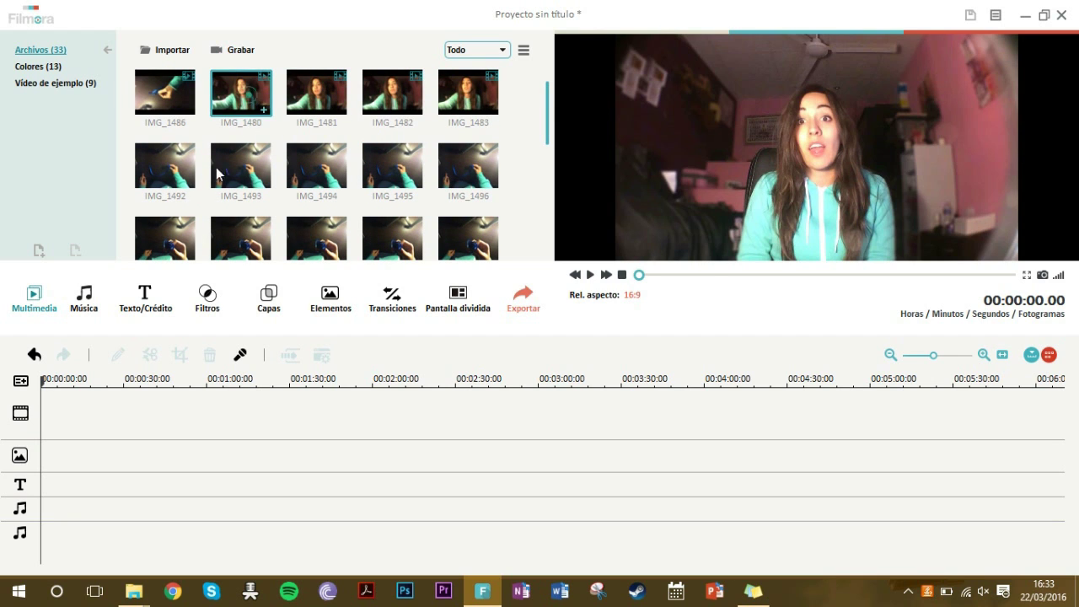
drag(264, 99, 84, 424)
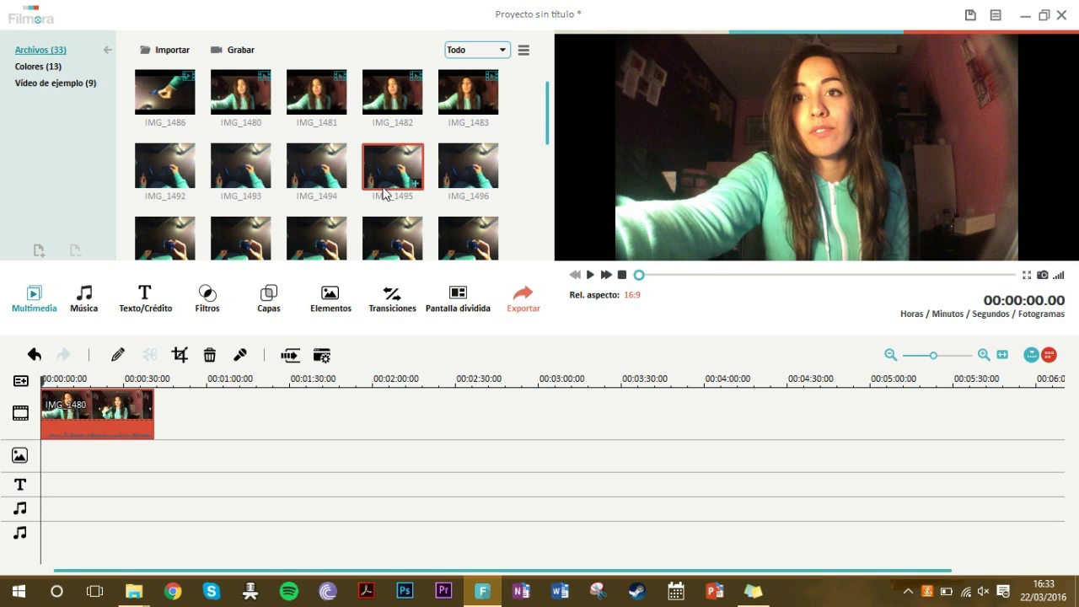
- Place the green screen clip at the start of the overlay track below IMG_1480 and preview about two seconds of it
scroll(422, 169, down, 5)
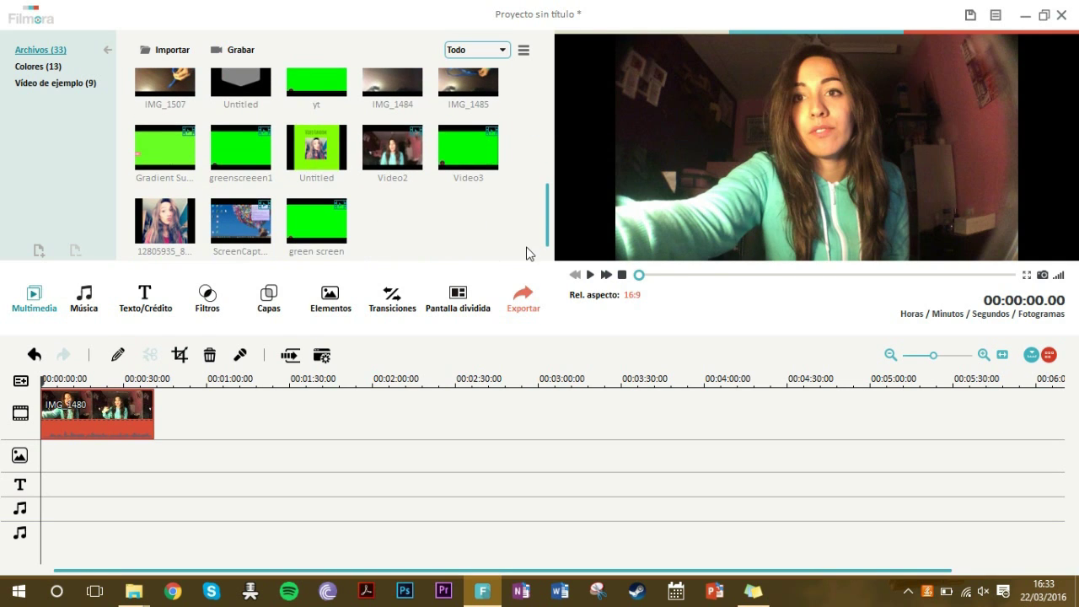
drag(310, 233, 49, 459)
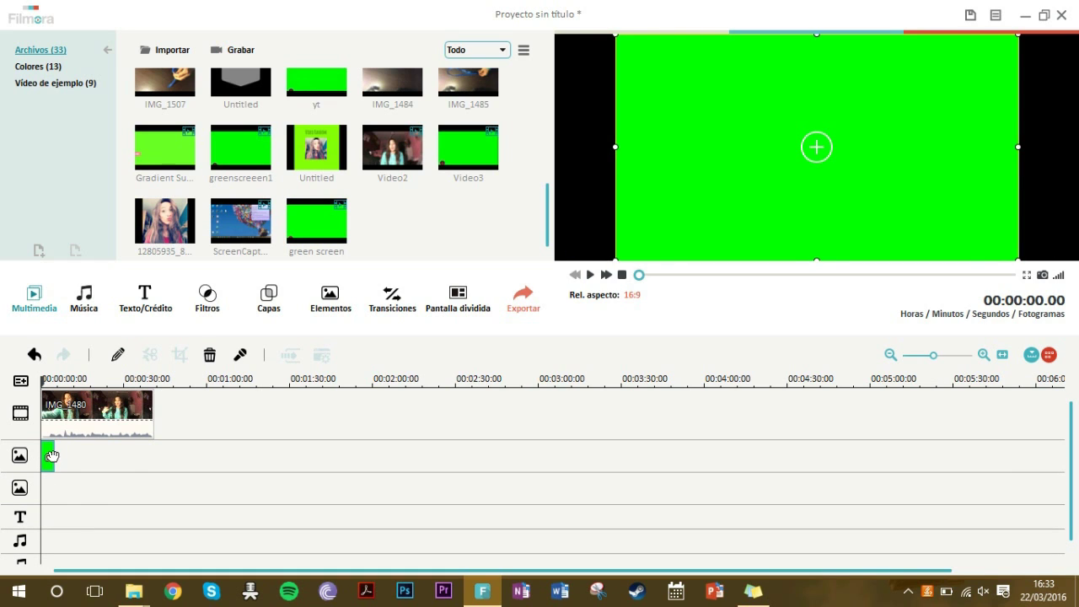
click(590, 274)
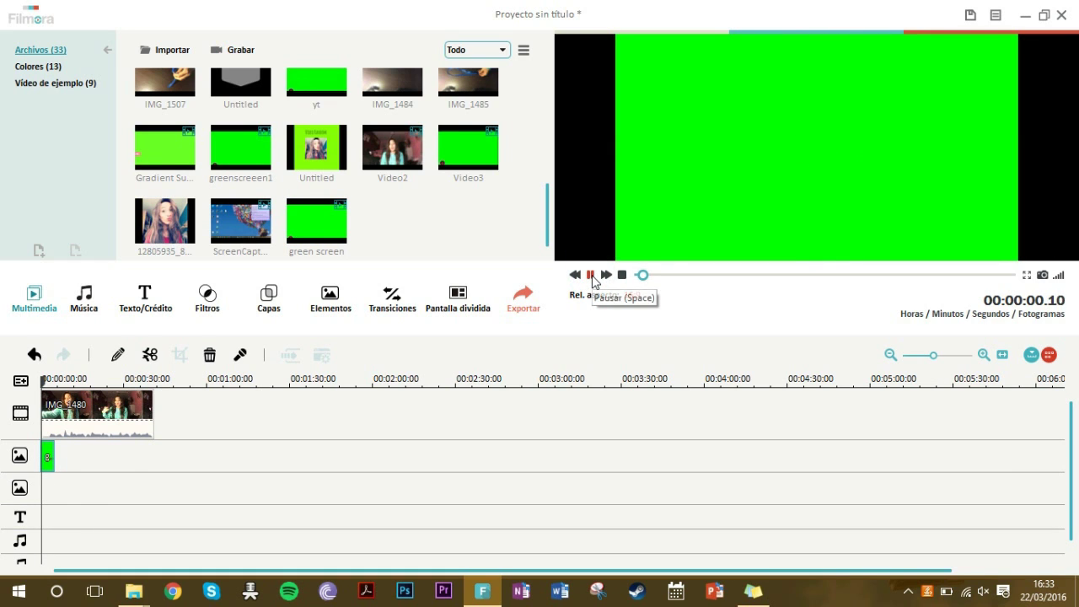
click(590, 275)
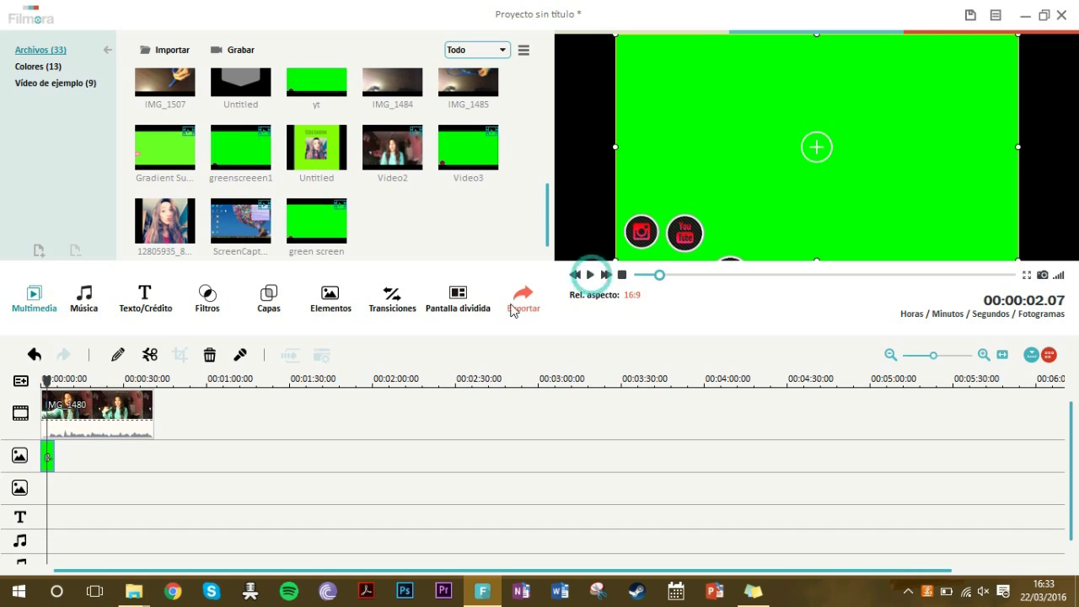
- Apply the "Tecla de croma (pantalla verde)" mask to the green screen overlay clip, keying out green at intensity 1
right_click(47, 458)
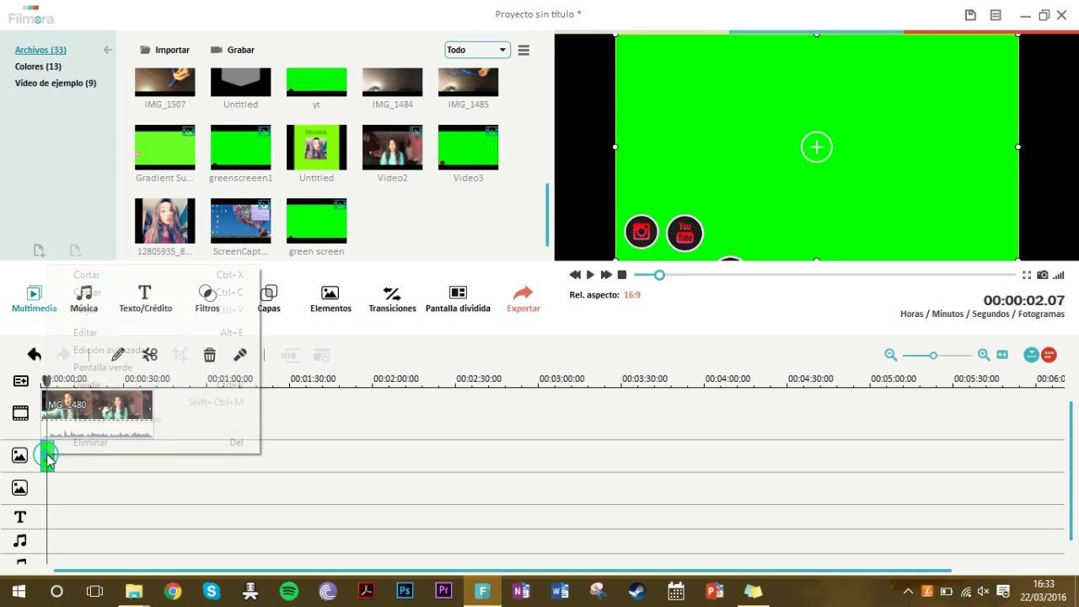
click(108, 368)
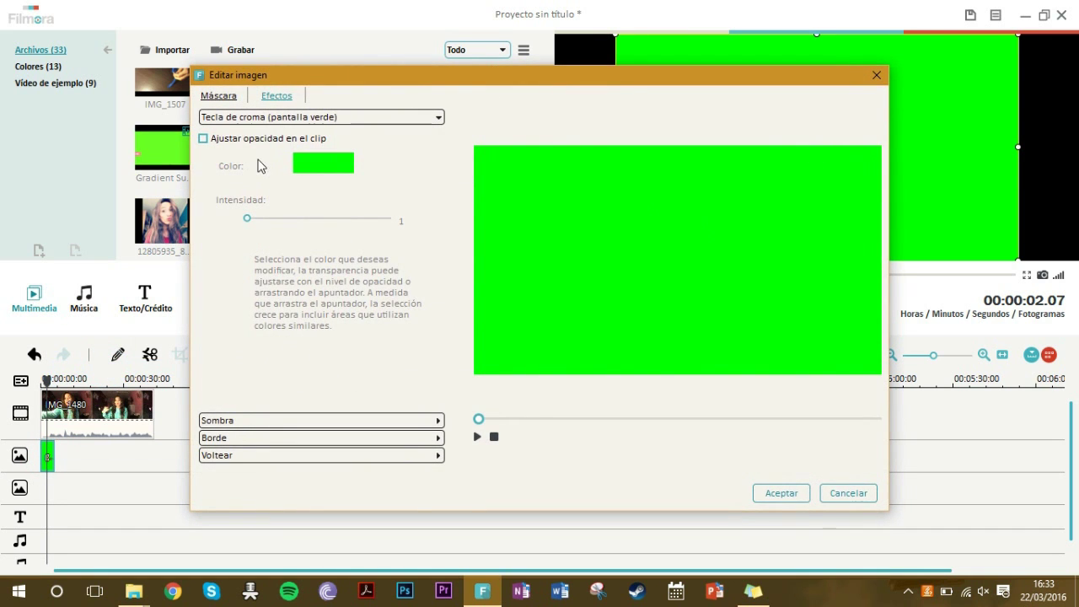
click(203, 139)
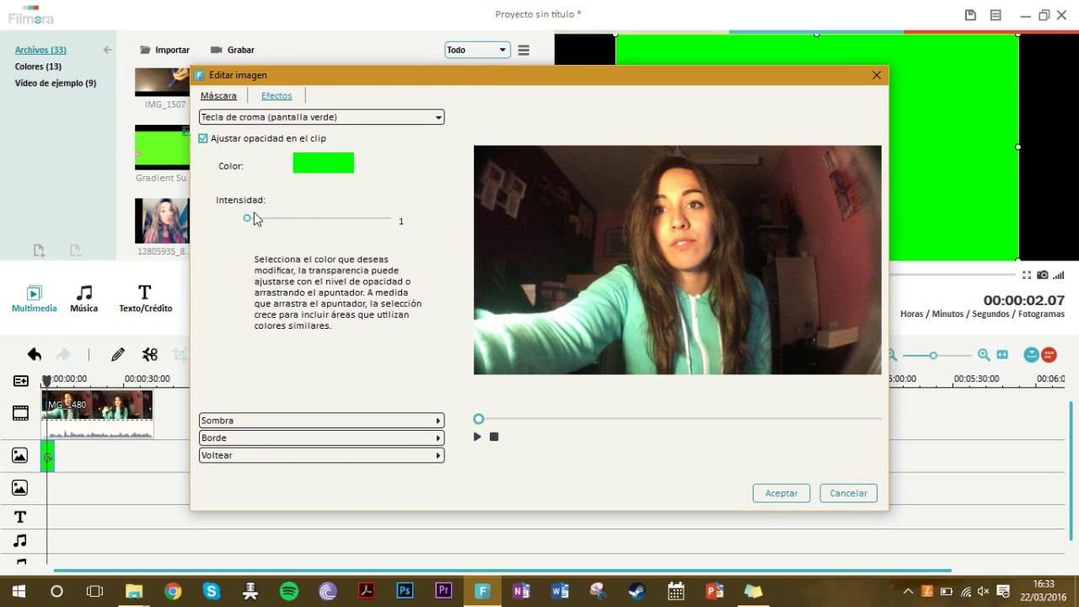
mouse_move(256, 218)
mouse_down()
mouse_move(428, 221)
mouse_move(240, 220)
mouse_up()
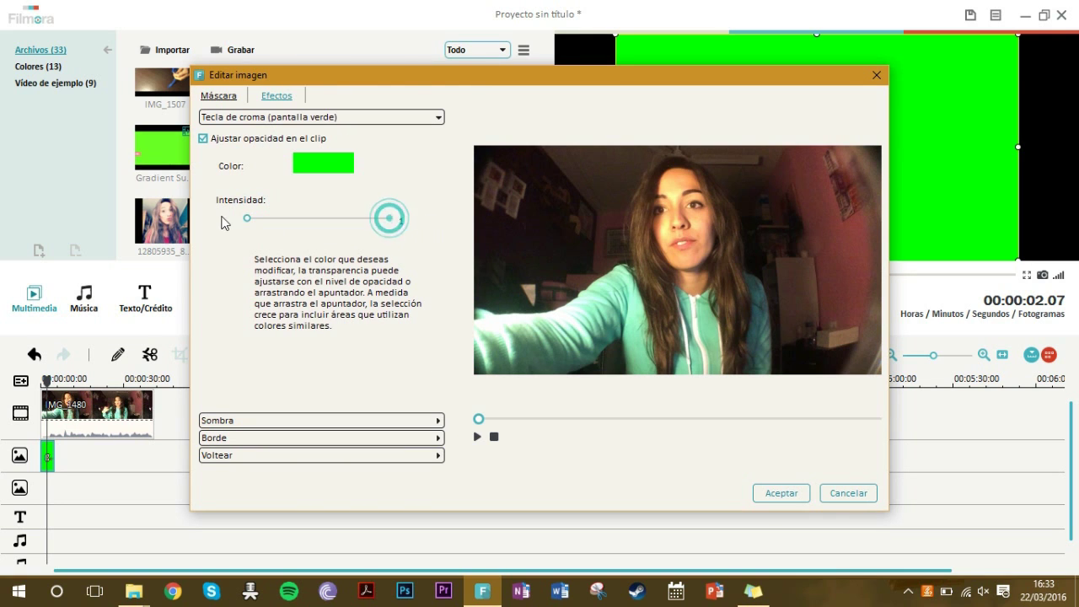
click(478, 438)
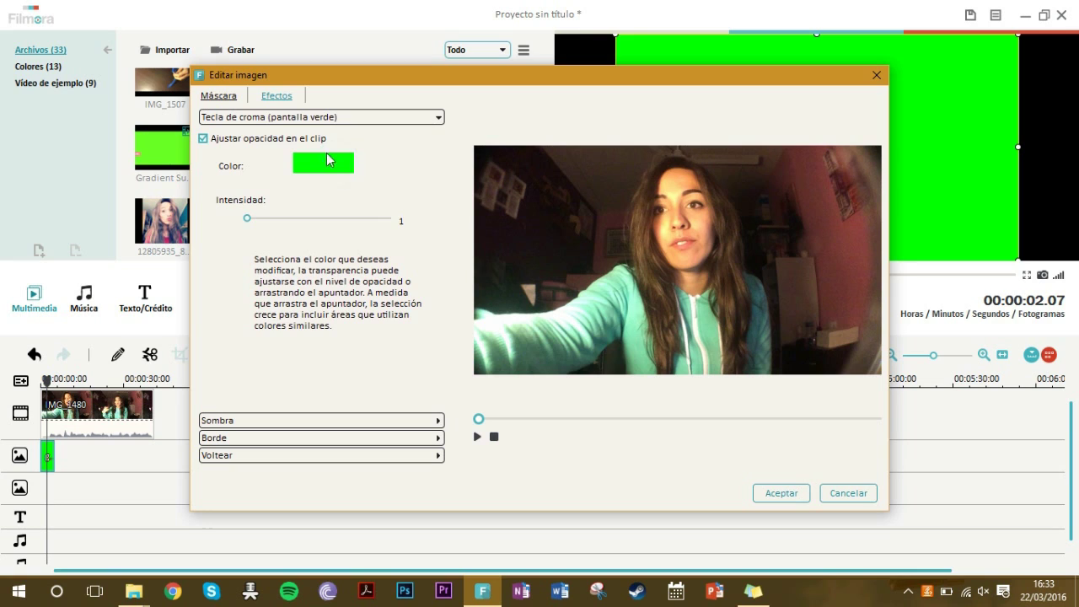
click(277, 138)
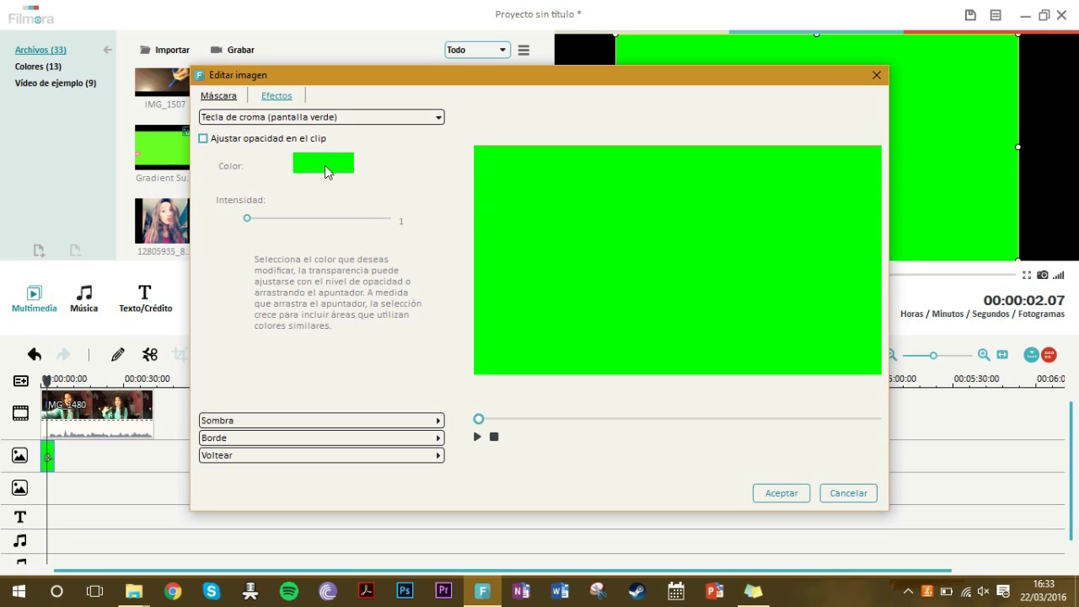
click(290, 140)
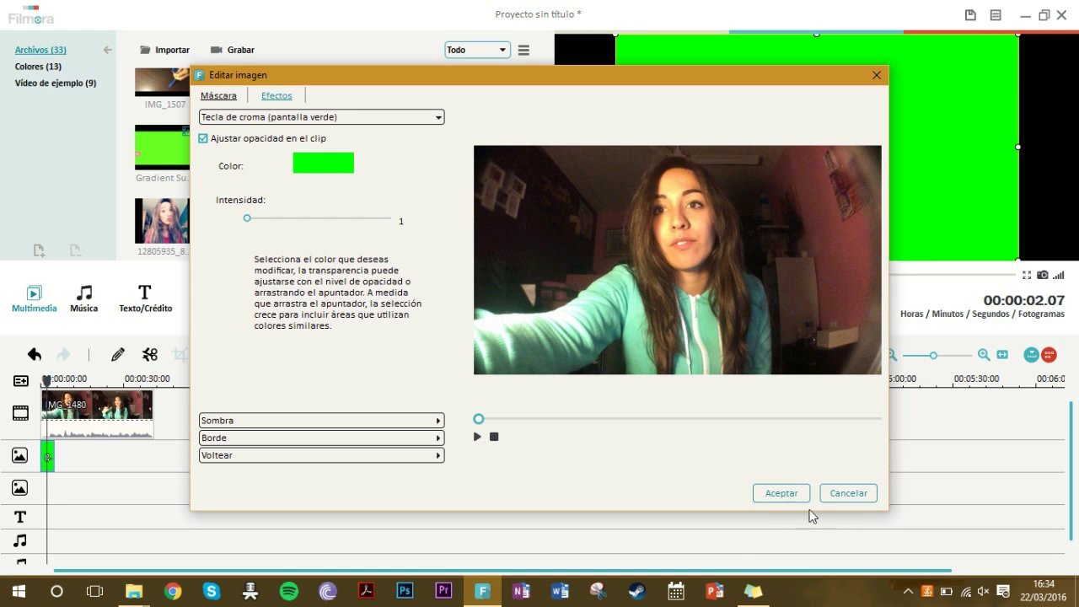
click(788, 494)
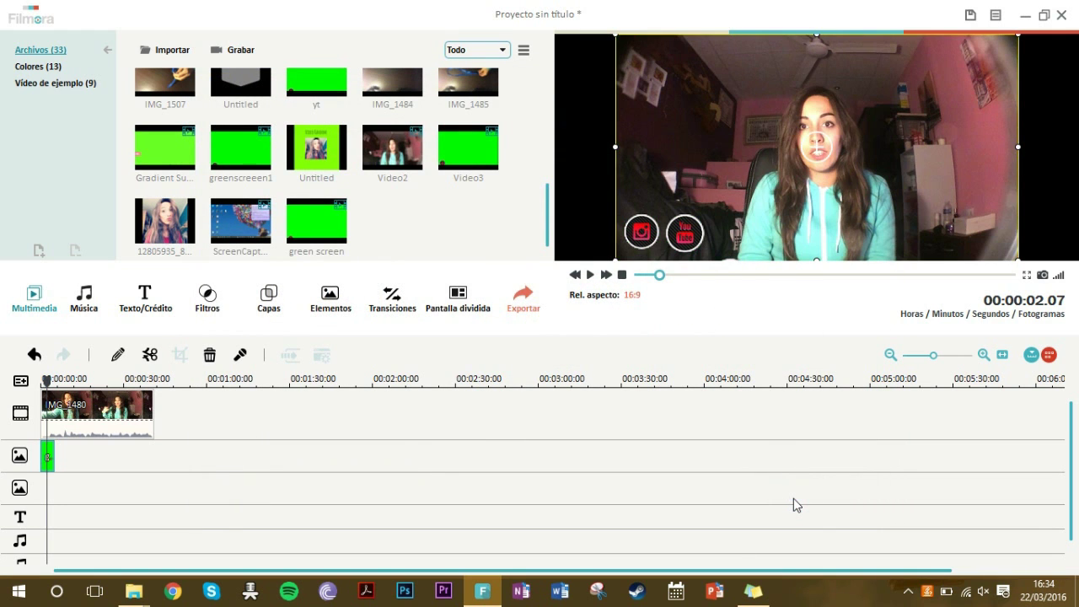